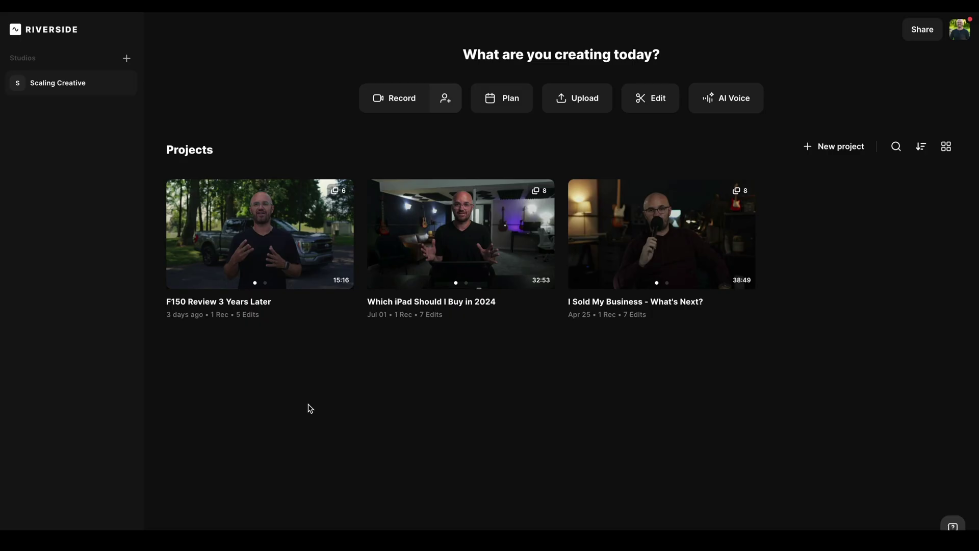
Step: Open the F150 Review 3 Years Later project from the Projects dashboard
{"action": "left_click", "coordinate": [263, 240]}
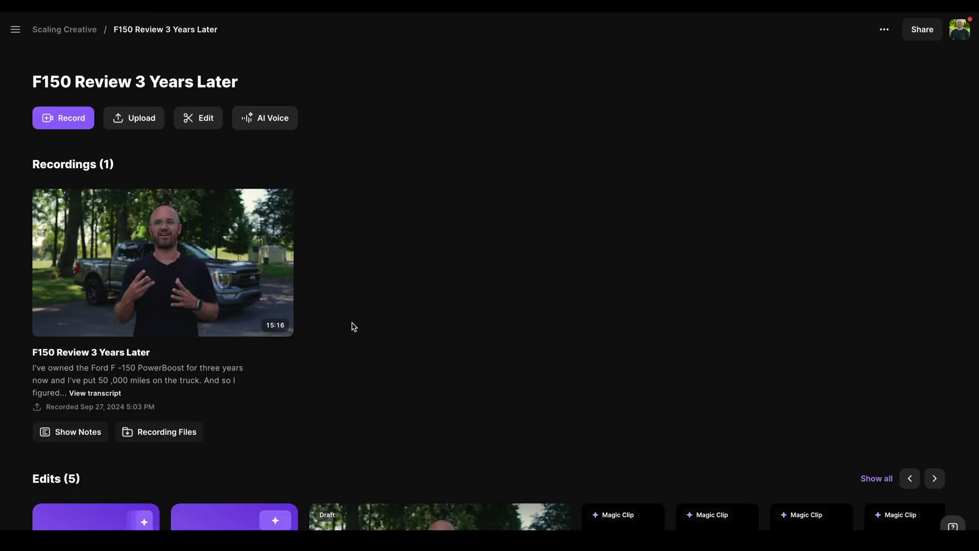
Step: Open the F150 recording in the transcript editor and place the playhead at 01:56
{"action": "left_click", "coordinate": [205, 120]}
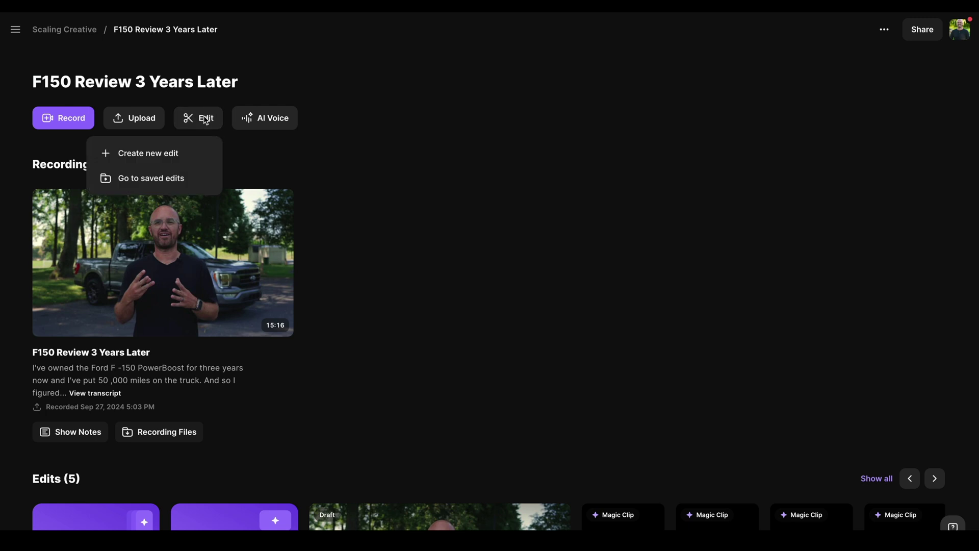
{"action": "left_click", "coordinate": [191, 155]}
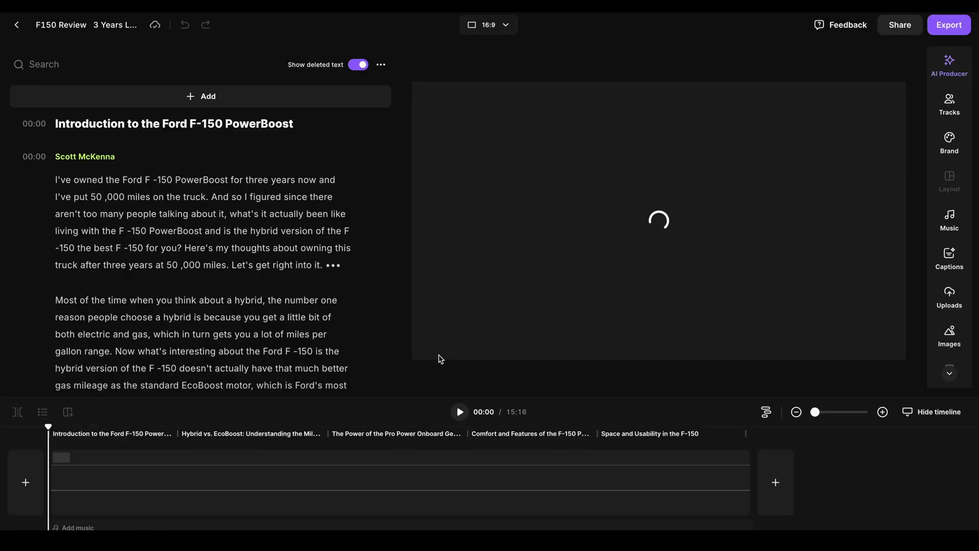
{"action": "left_click", "coordinate": [128, 461]}
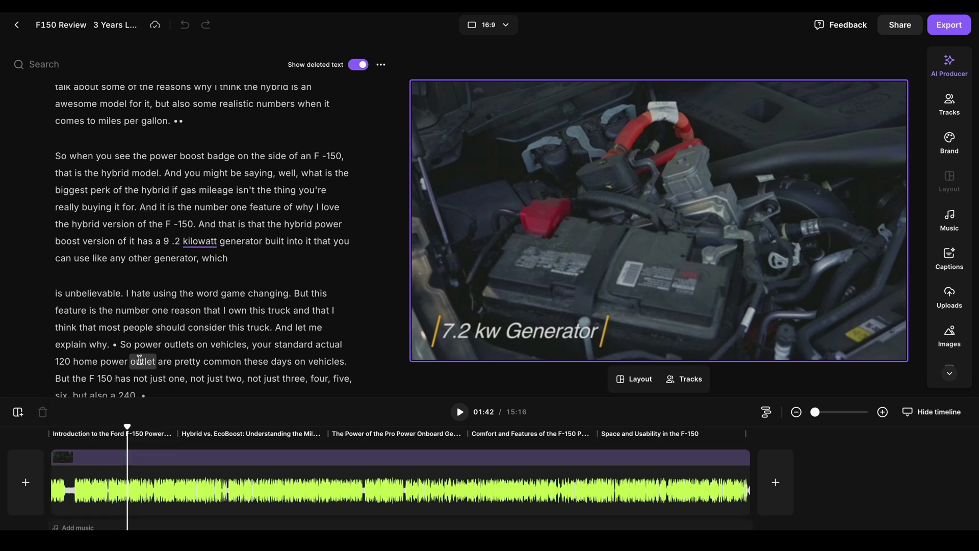
{"action": "scroll", "coordinate": [140, 360], "scroll_direction": "up", "scroll_amount": 10}
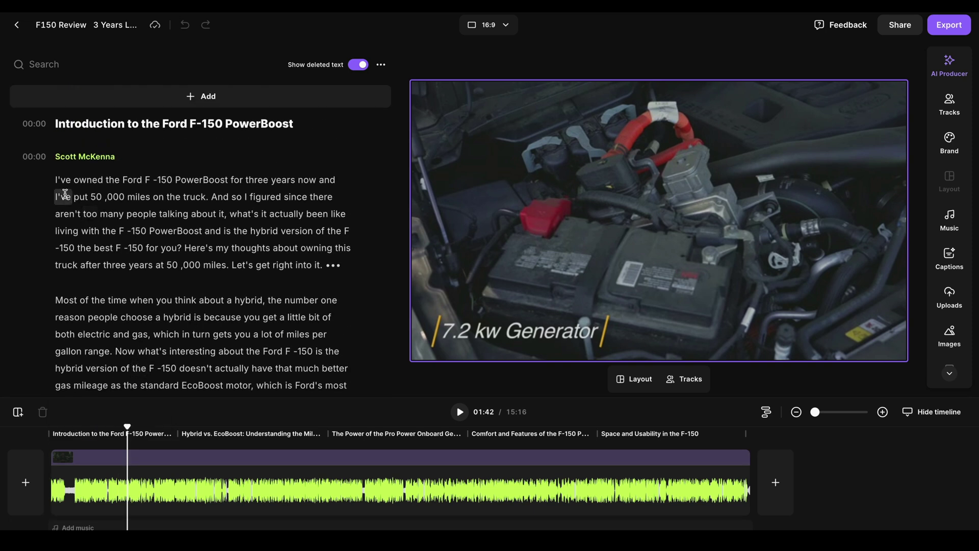
{"action": "left_click", "coordinate": [138, 464]}
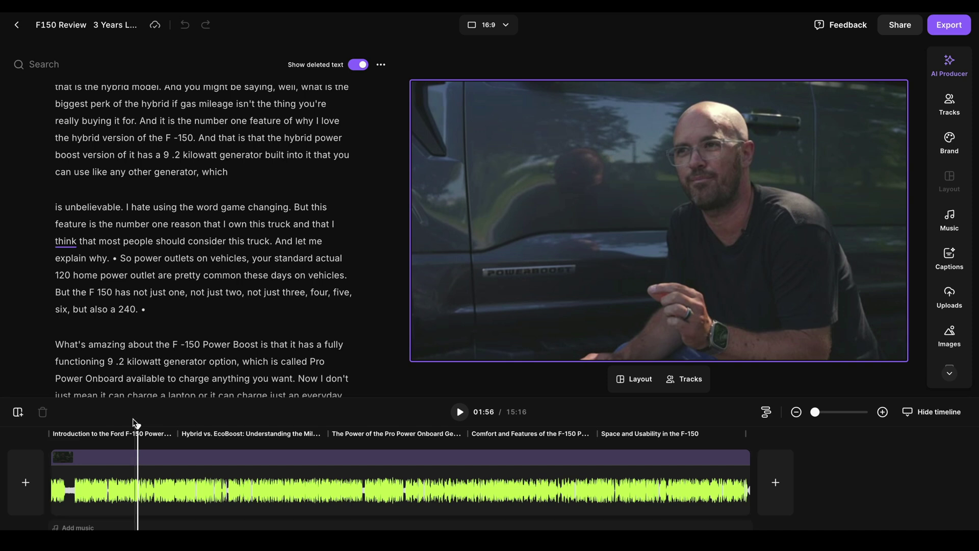
{"action": "scroll", "coordinate": [136, 313], "scroll_direction": "up", "scroll_amount": 10}
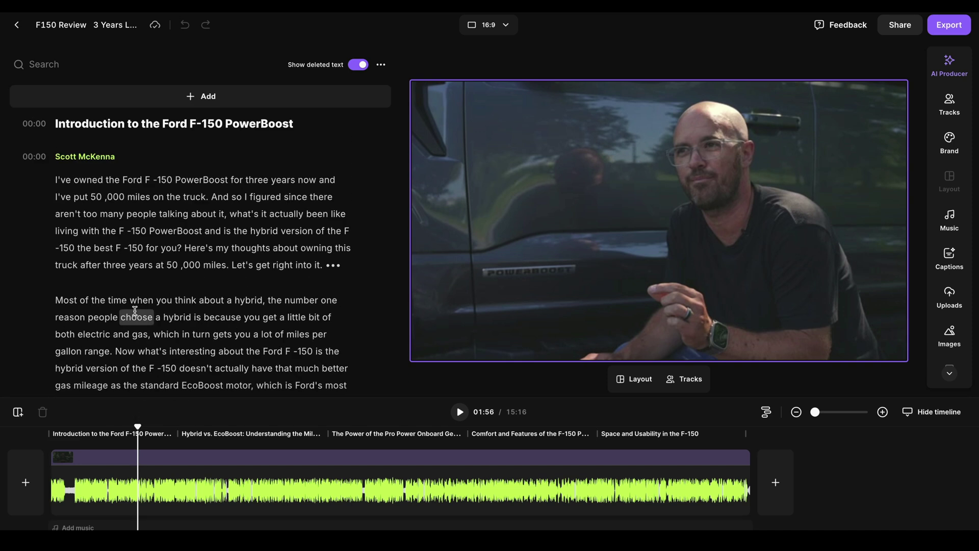
{"action": "scroll", "coordinate": [135, 310], "scroll_direction": "down", "scroll_amount": 20}
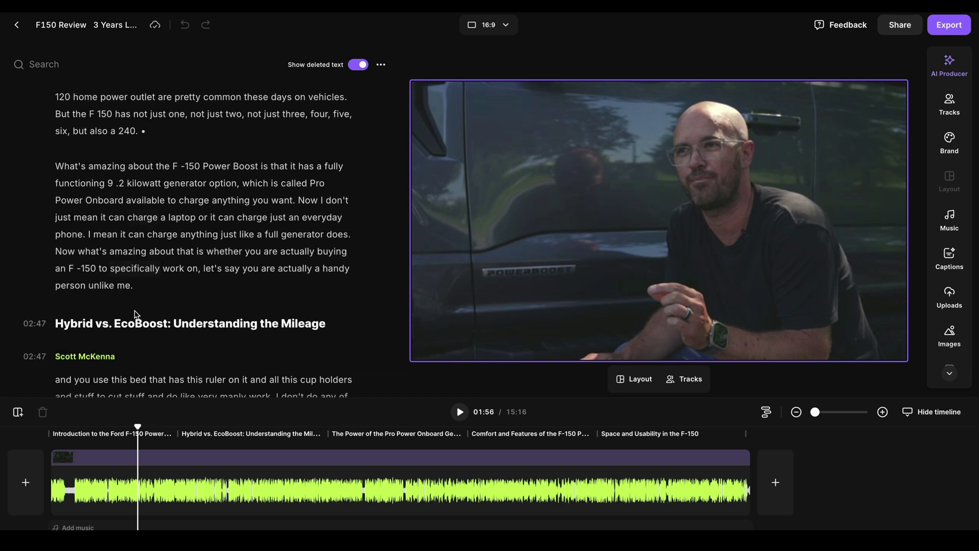
{"action": "scroll", "coordinate": [135, 310], "scroll_direction": "down", "scroll_amount": 3}
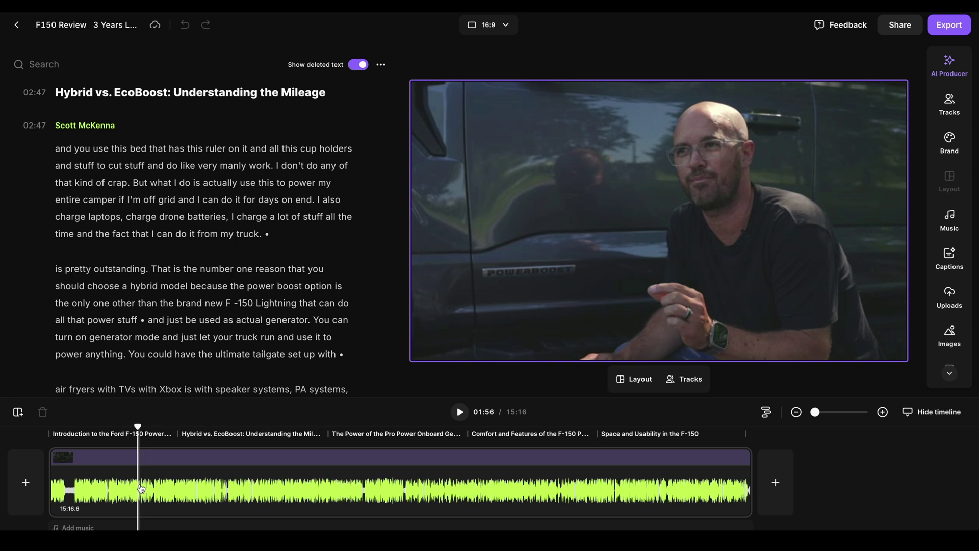
{"action": "scroll", "coordinate": [103, 262], "scroll_direction": "up", "scroll_amount": 5}
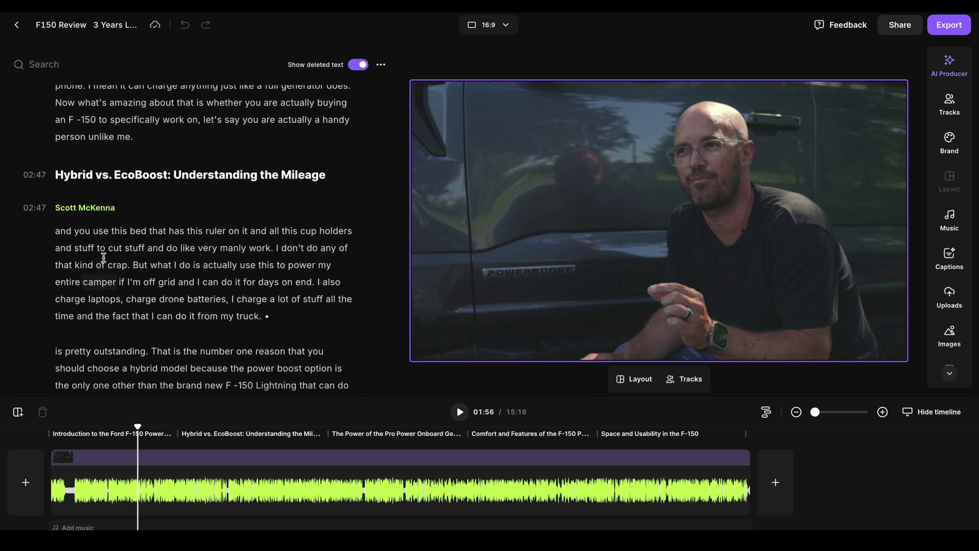
{"action": "scroll", "coordinate": [103, 262], "scroll_direction": "up", "scroll_amount": 5}
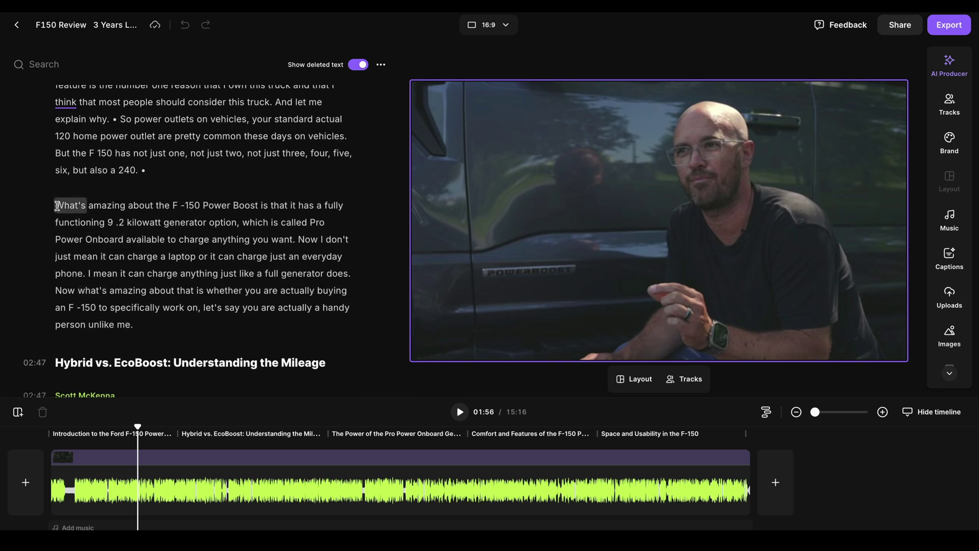
Step: Play from 'Most of the time' and select the sentences through 'gallon range'
{"action": "left_click_drag", "start_coordinate": [58, 206], "coordinate": [84, 274]}
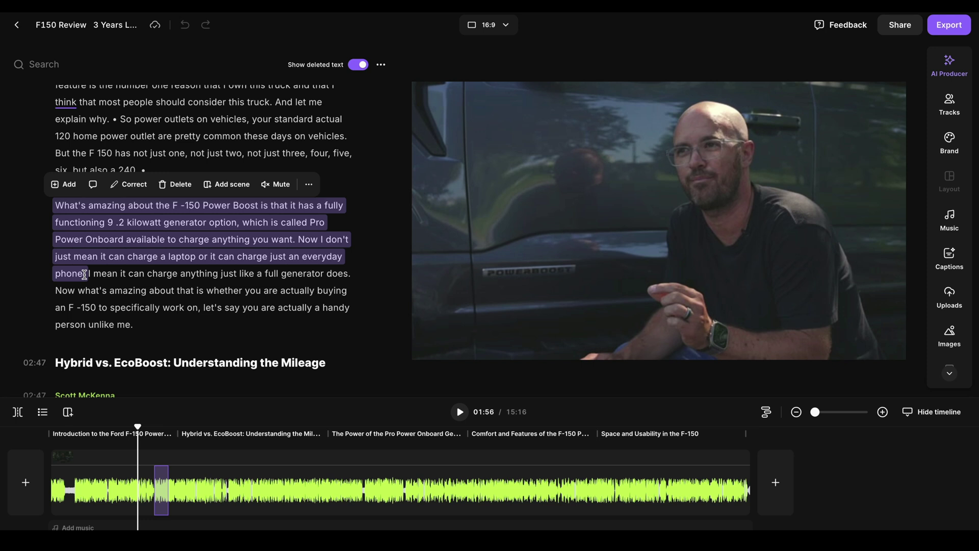
{"action": "left_click", "coordinate": [123, 255]}
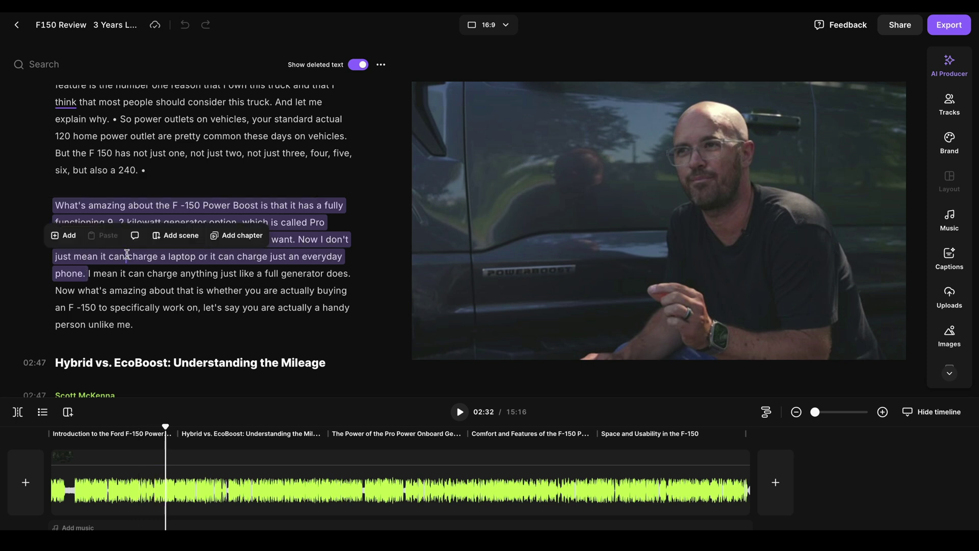
{"action": "left_click", "coordinate": [62, 173]}
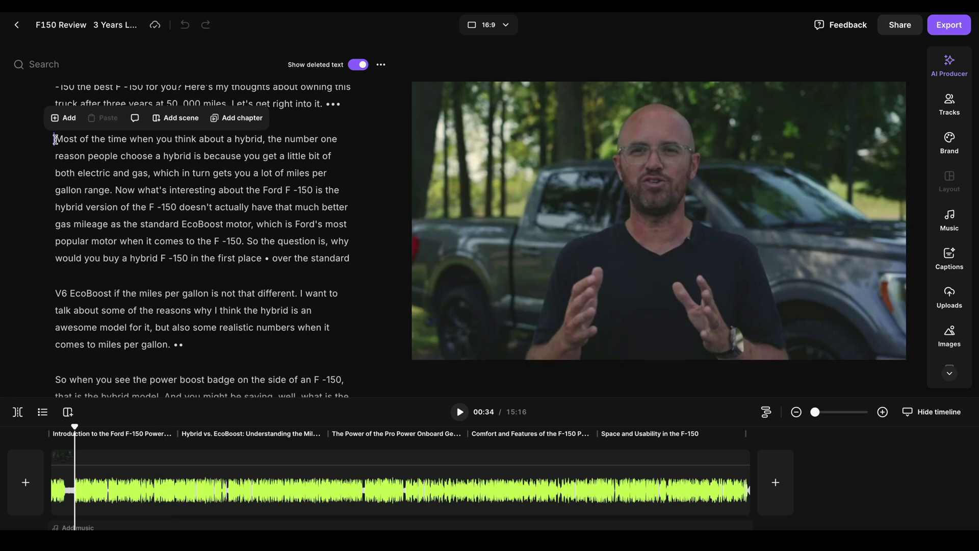
{"action": "key", "text": "space"}
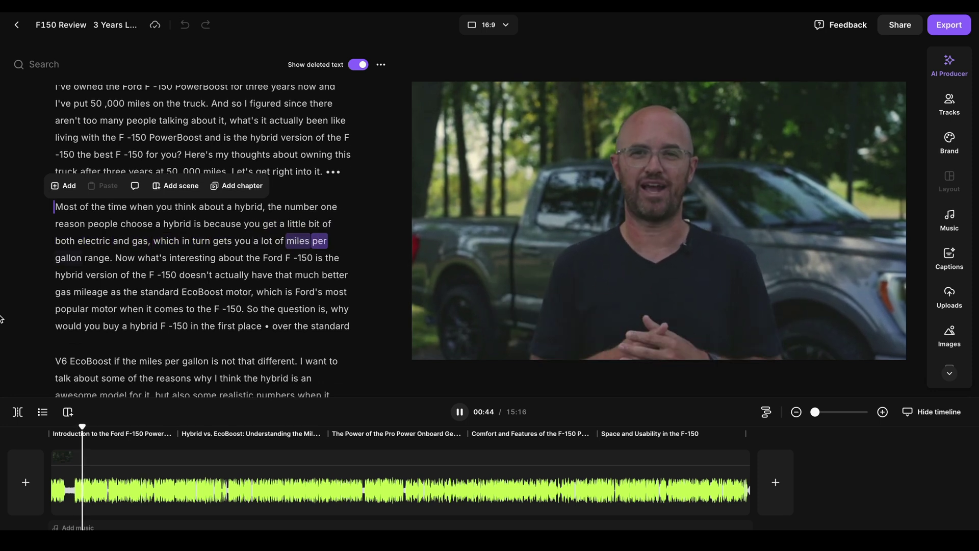
{"action": "key", "text": "space"}
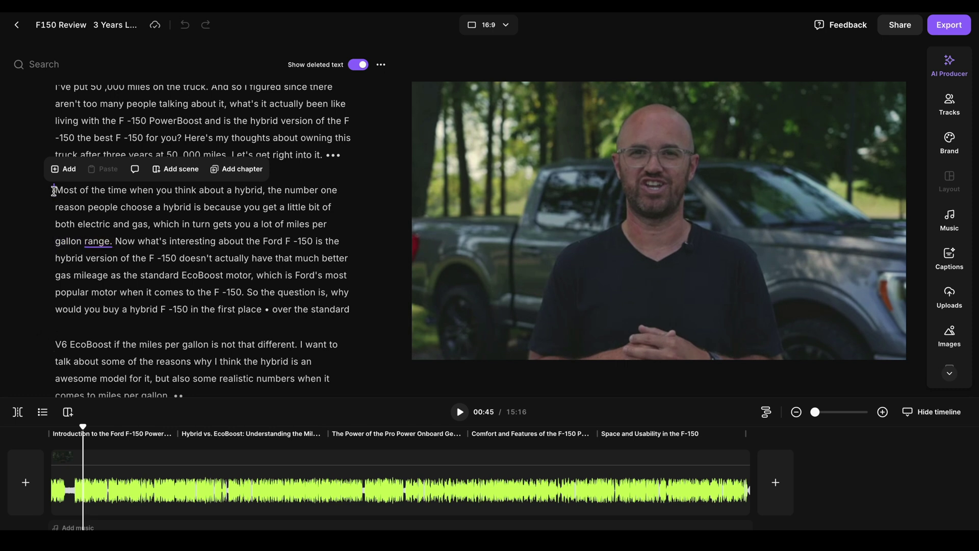
{"action": "left_click_drag", "start_coordinate": [53, 191], "coordinate": [103, 242]}
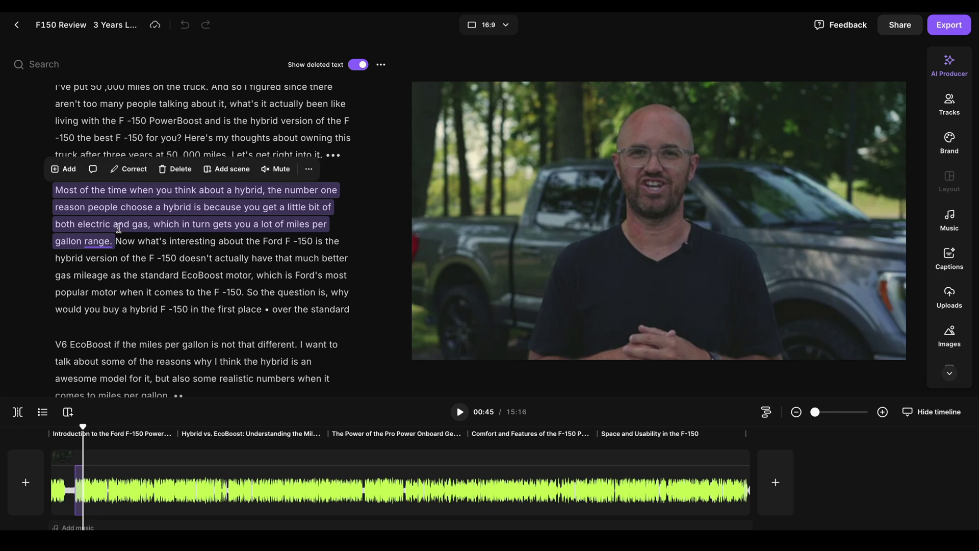
Step: Delete the 'Most of the time… gallon range' sentences, then restore them to 15:16
{"action": "left_click", "coordinate": [175, 170]}
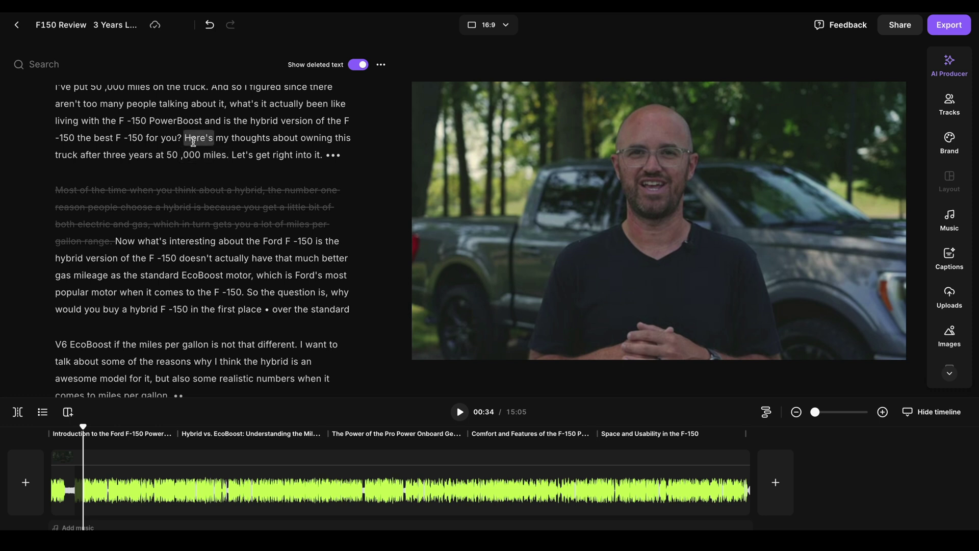
{"action": "left_click", "coordinate": [193, 140]}
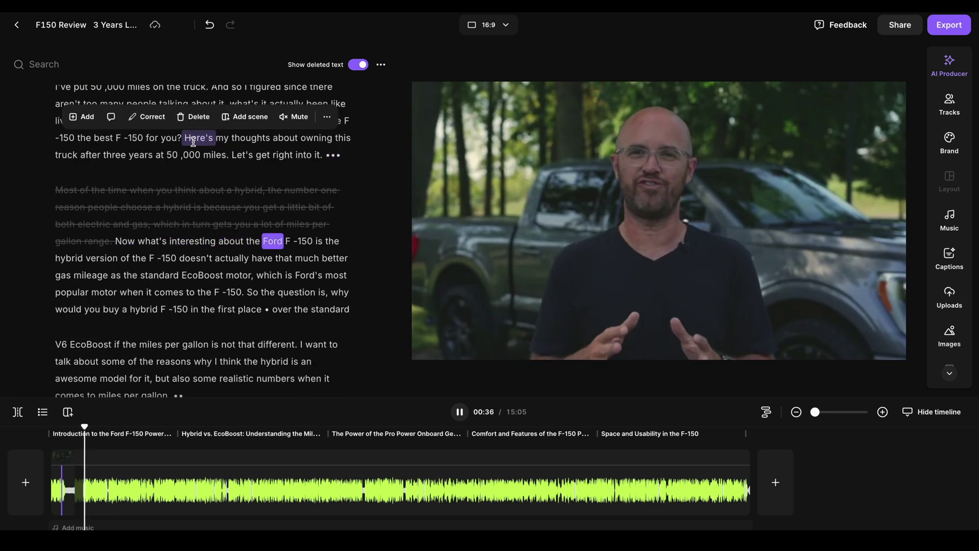
{"action": "key", "text": "space"}
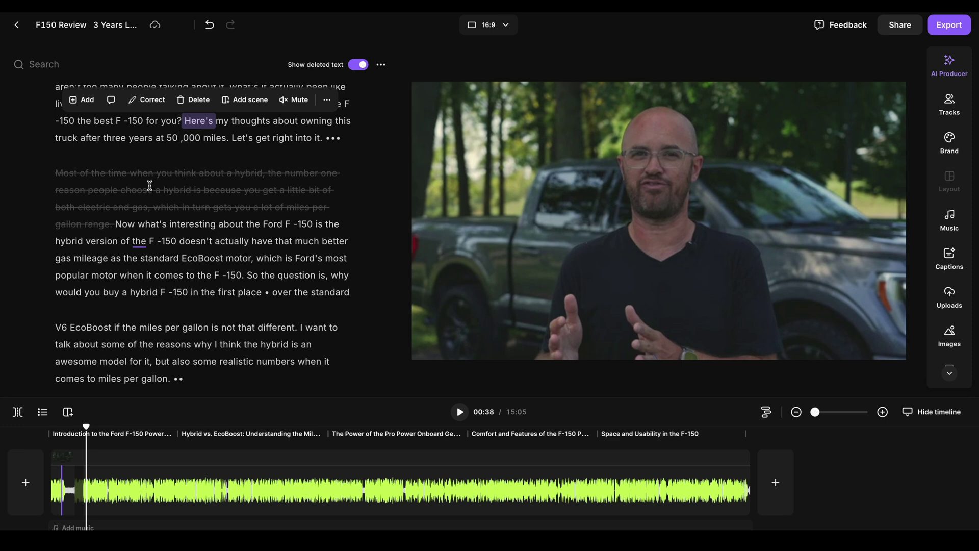
{"action": "left_click", "coordinate": [131, 174]}
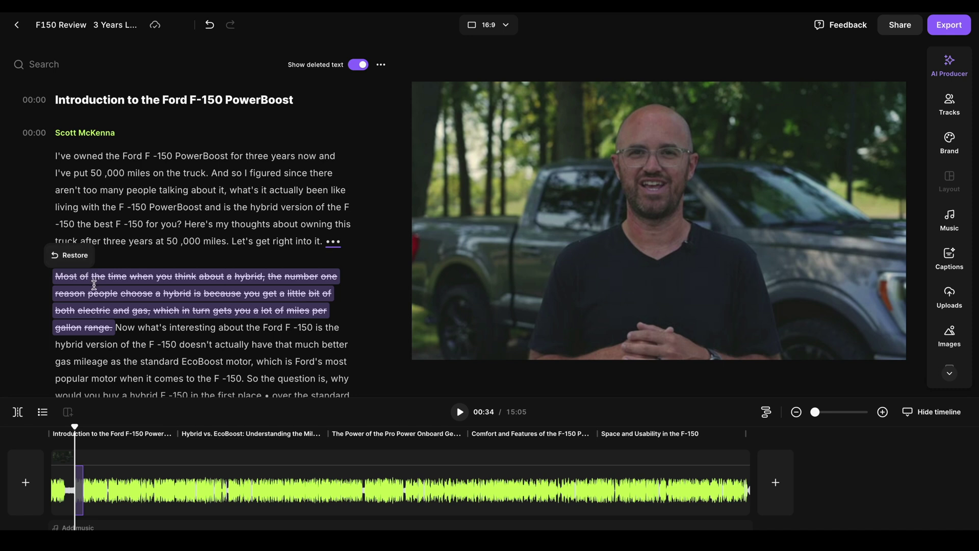
{"action": "left_click", "coordinate": [76, 260]}
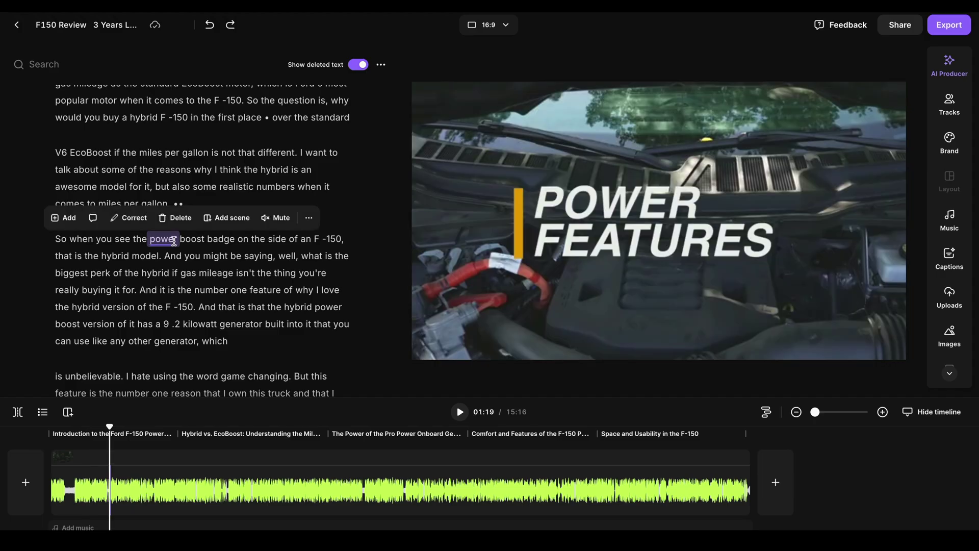
Step: Search the transcript for 'pro power' and jump to 'specifically' at 02:43
{"action": "left_click", "coordinate": [183, 260]}
{"action": "scroll", "coordinate": [173, 229], "scroll_direction": "down", "scroll_amount": 3}
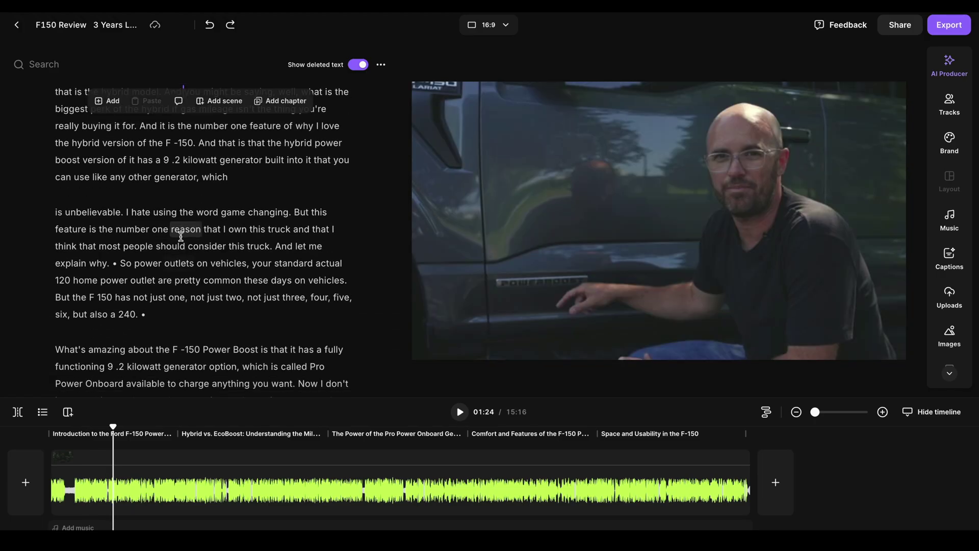
{"action": "scroll", "coordinate": [170, 223], "scroll_direction": "up", "scroll_amount": 4}
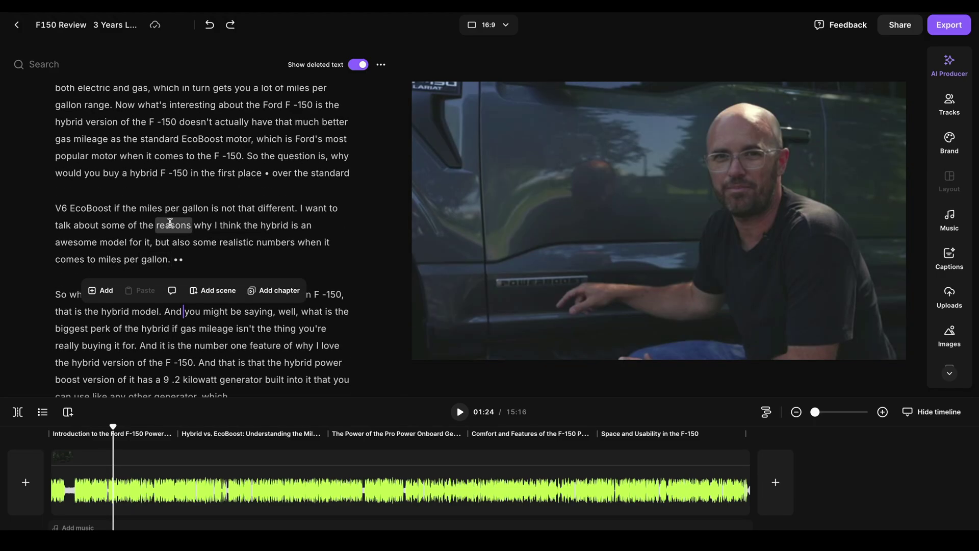
{"action": "scroll", "coordinate": [169, 223], "scroll_direction": "down", "scroll_amount": 1}
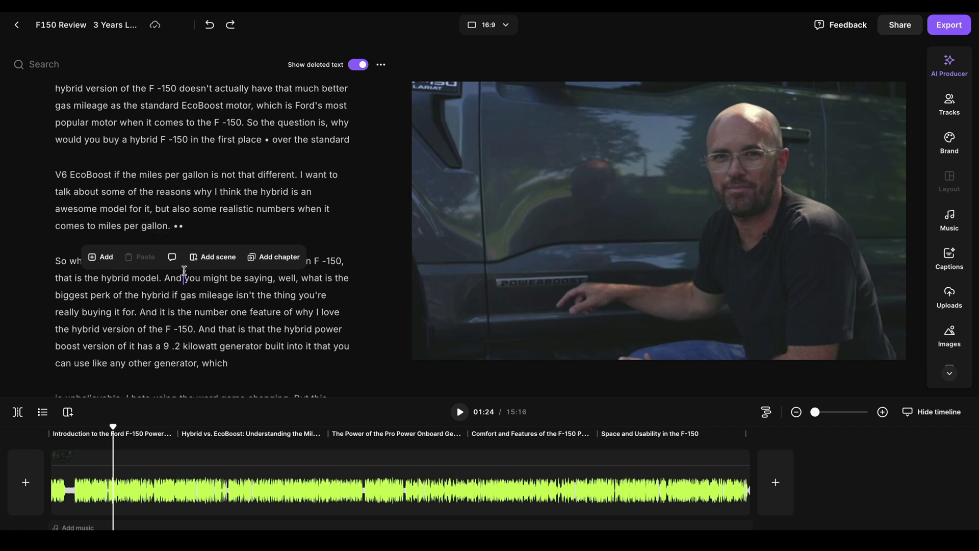
{"action": "scroll", "coordinate": [148, 255], "scroll_direction": "down", "scroll_amount": 3}
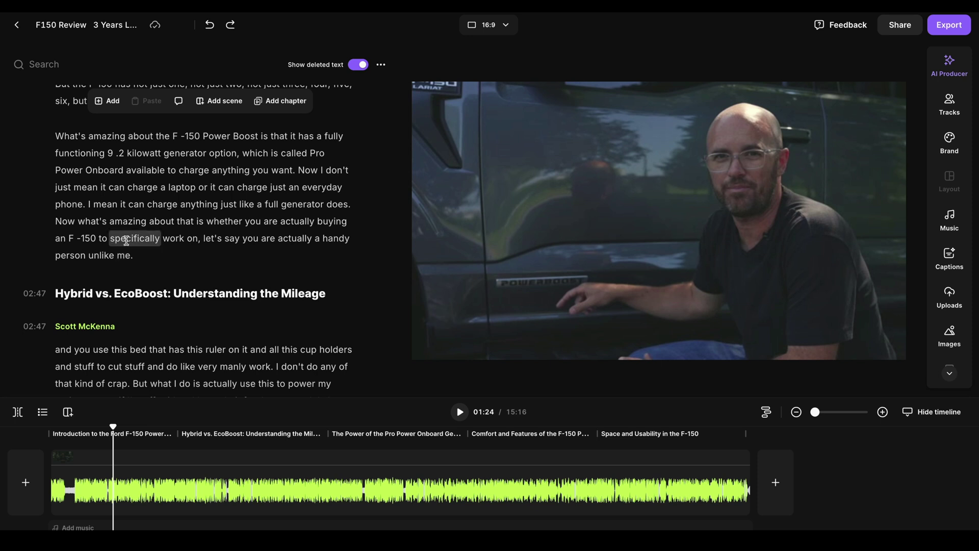
{"action": "left_click", "coordinate": [41, 68]}
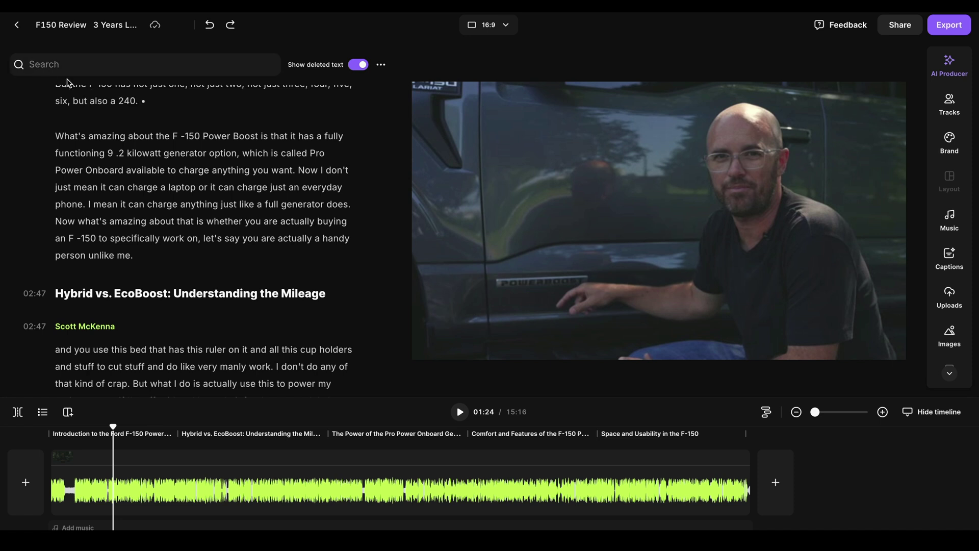
{"action": "type", "text": "pro power"}
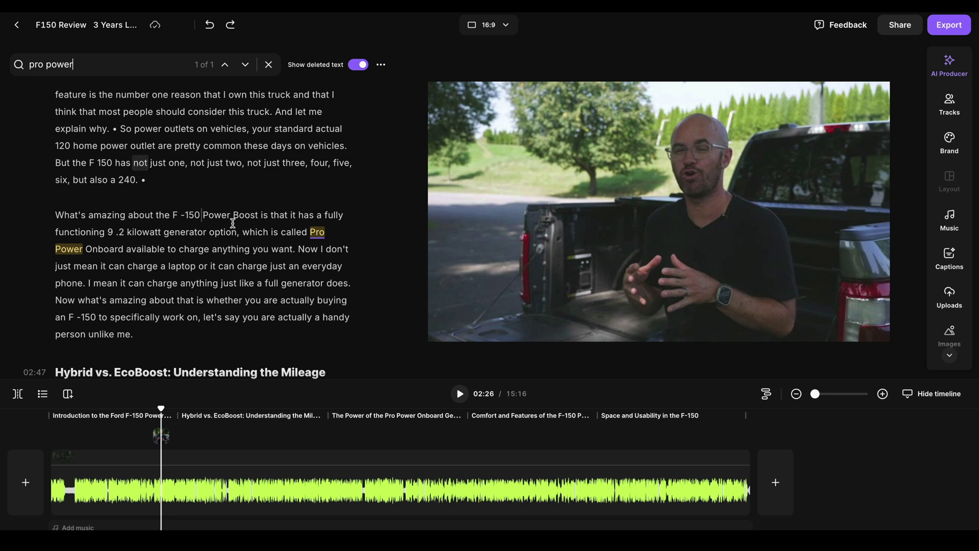
{"action": "left_click", "coordinate": [135, 317]}
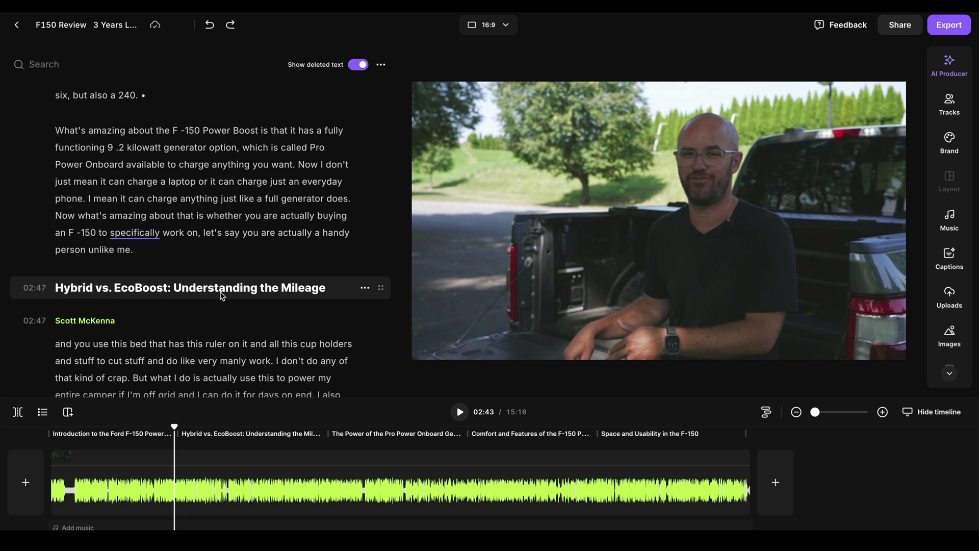
Step: Select the fuel-mileage passage from 'So' through 'my tires.' to make a new 01:22 edit
{"action": "scroll", "coordinate": [220, 291], "scroll_direction": "down", "scroll_amount": 3}
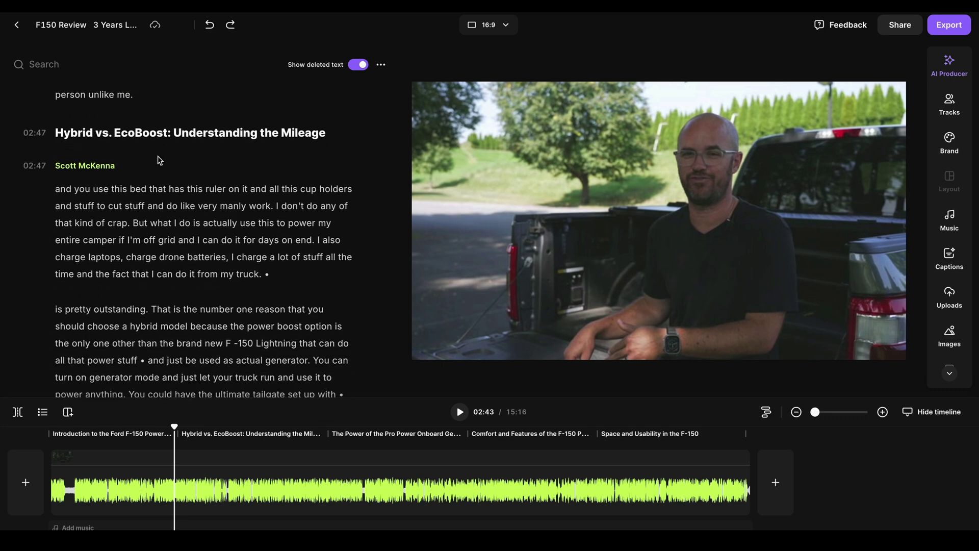
{"action": "scroll", "coordinate": [83, 167], "scroll_direction": "up", "scroll_amount": 1}
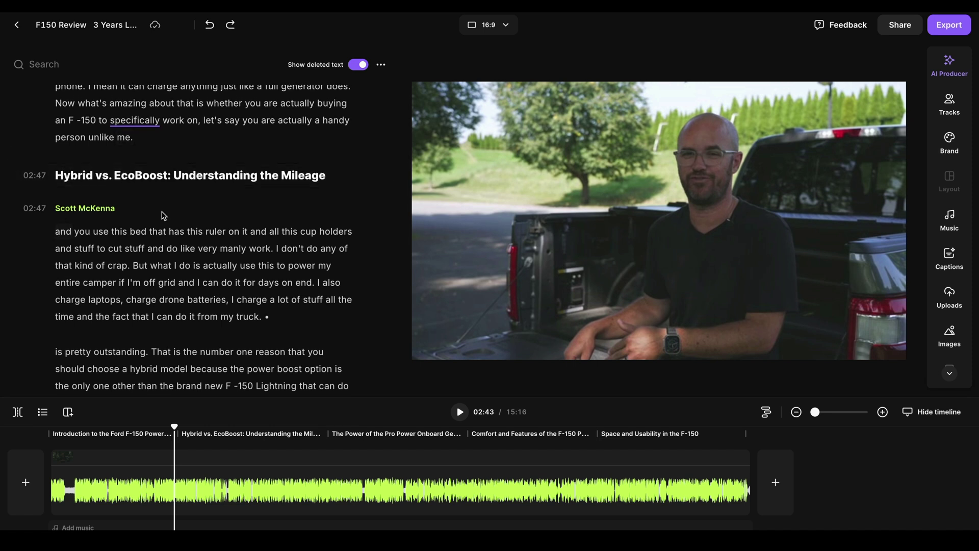
{"action": "left_click", "coordinate": [365, 176]}
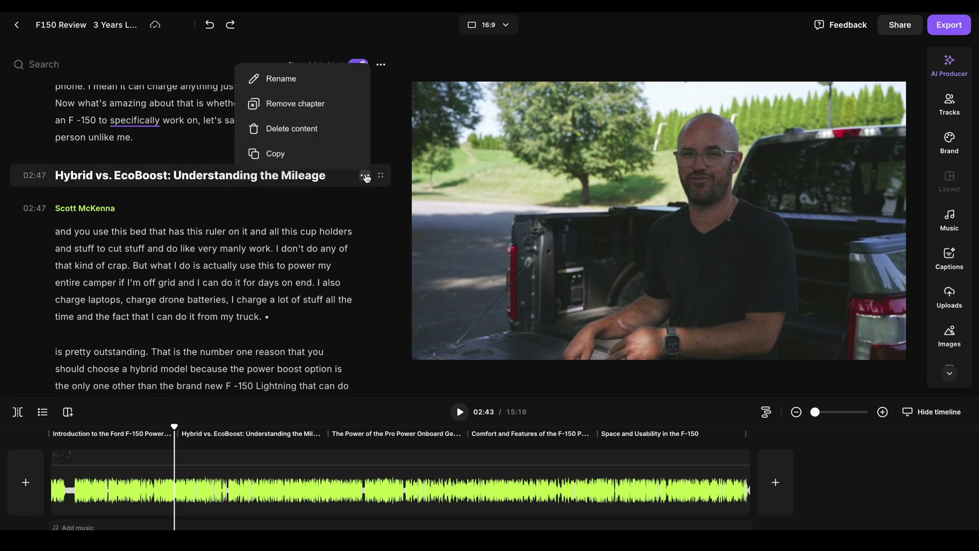
{"action": "left_click", "coordinate": [366, 177]}
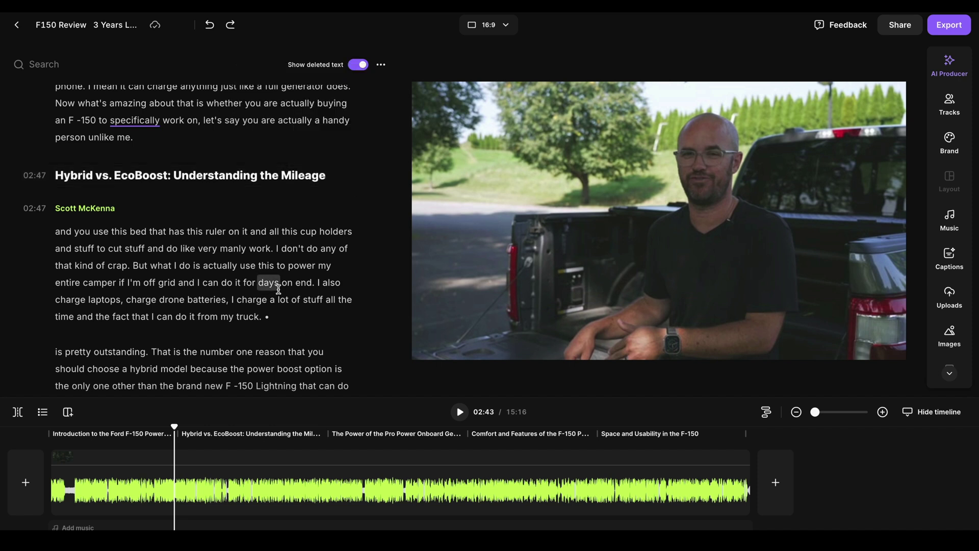
{"action": "scroll", "coordinate": [278, 289], "scroll_direction": "down", "scroll_amount": 3}
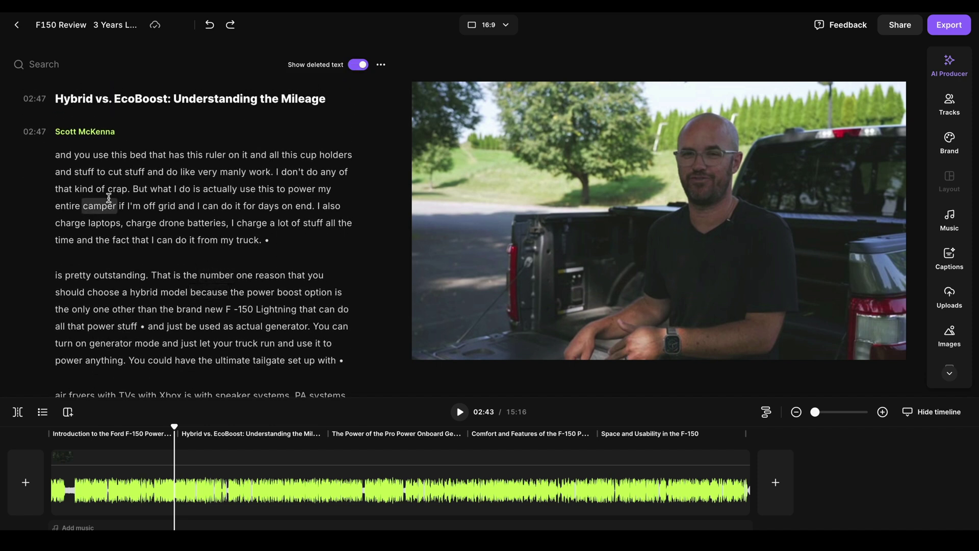
{"action": "scroll", "coordinate": [109, 256], "scroll_direction": "down", "scroll_amount": 8}
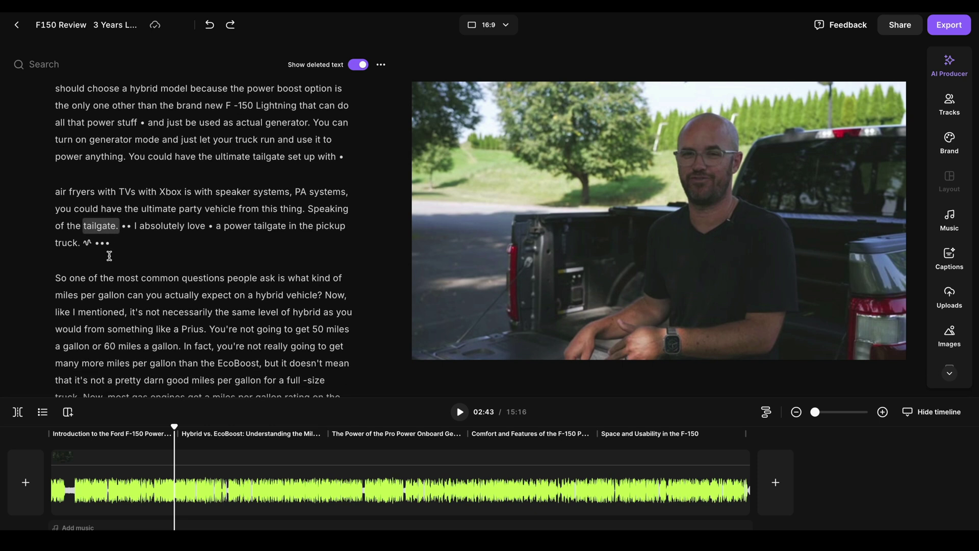
{"action": "scroll", "coordinate": [61, 282], "scroll_direction": "down", "scroll_amount": 4}
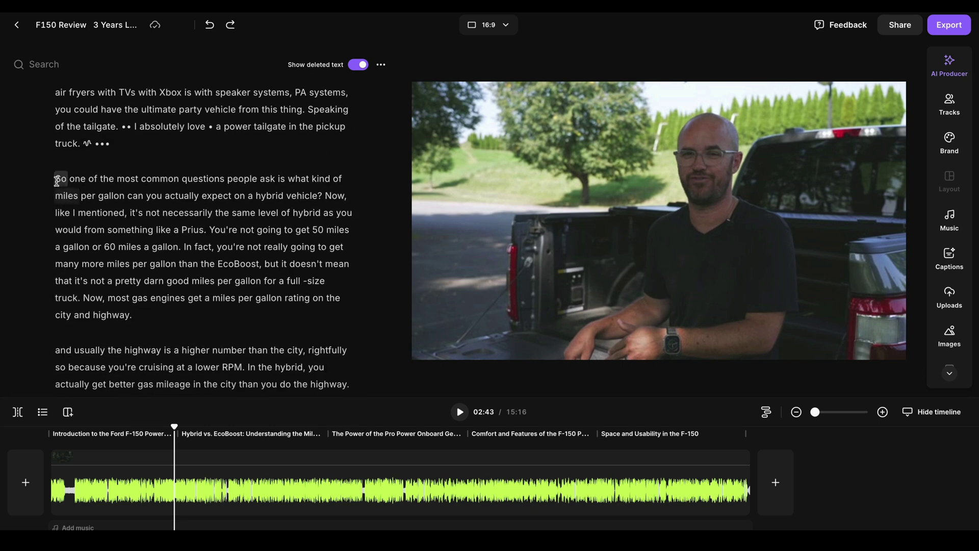
{"action": "left_click", "coordinate": [56, 180]}
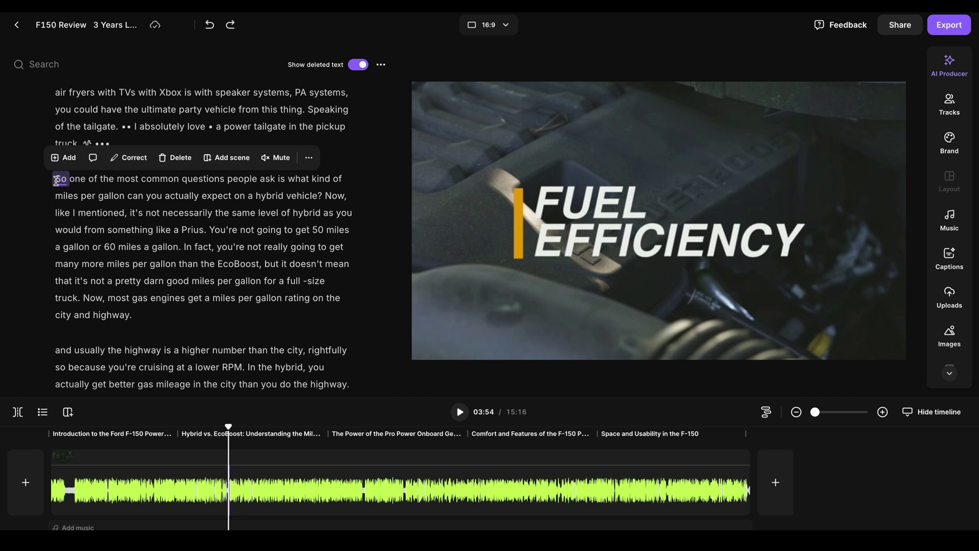
{"action": "left_click_drag", "start_coordinate": [54, 179], "coordinate": [249, 317]}
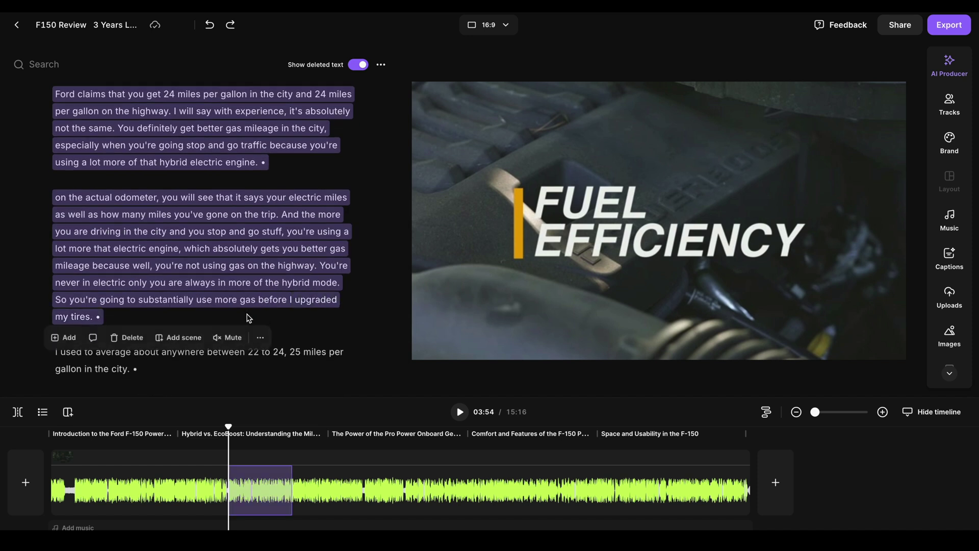
{"action": "scroll", "coordinate": [249, 318], "scroll_direction": "up", "scroll_amount": 5}
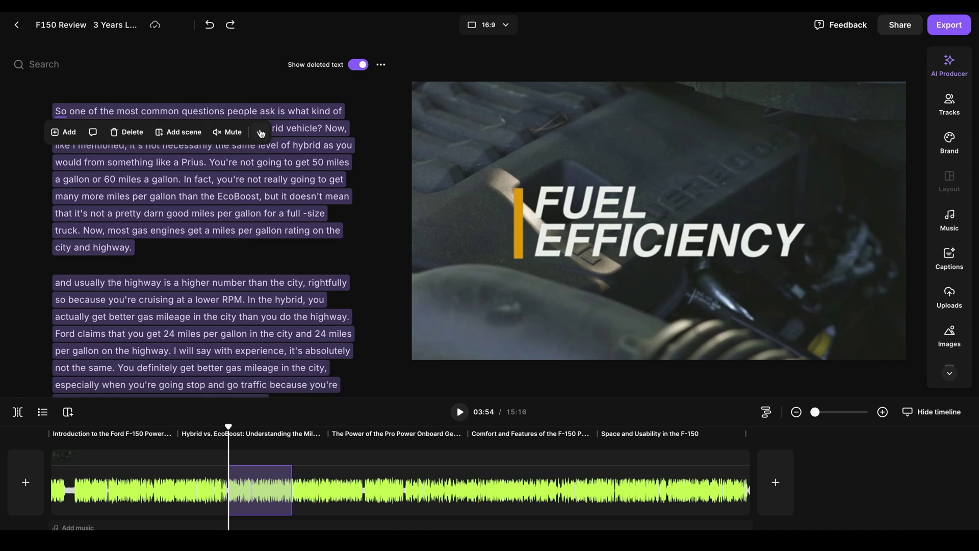
{"action": "left_click", "coordinate": [262, 133]}
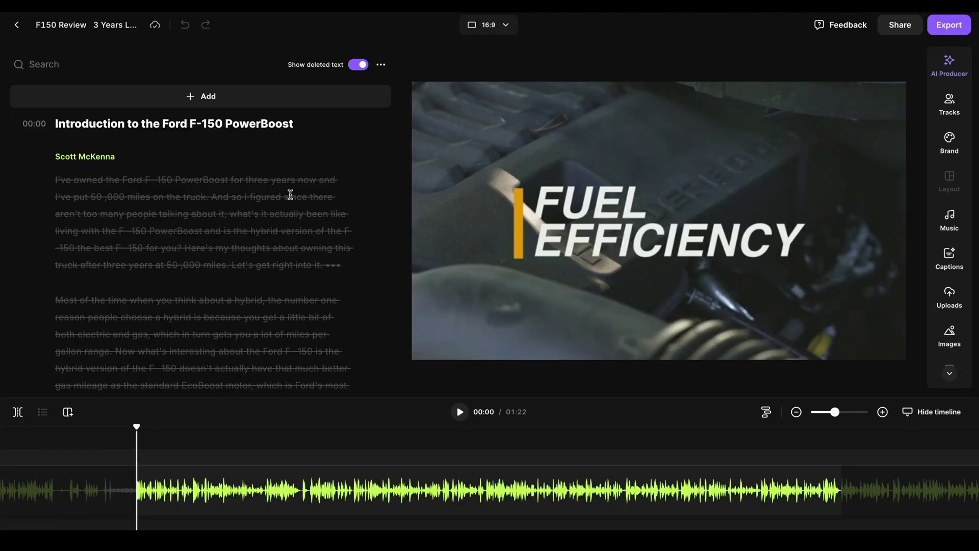
Step: Play the new clip and check its ending
{"action": "scroll", "coordinate": [290, 272], "scroll_direction": "down", "scroll_amount": 4}
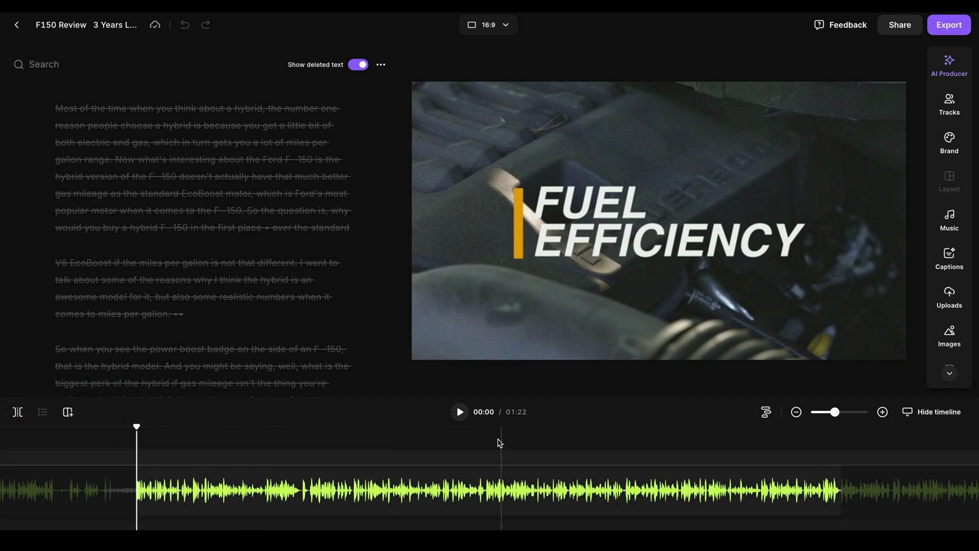
{"action": "left_click", "coordinate": [460, 414]}
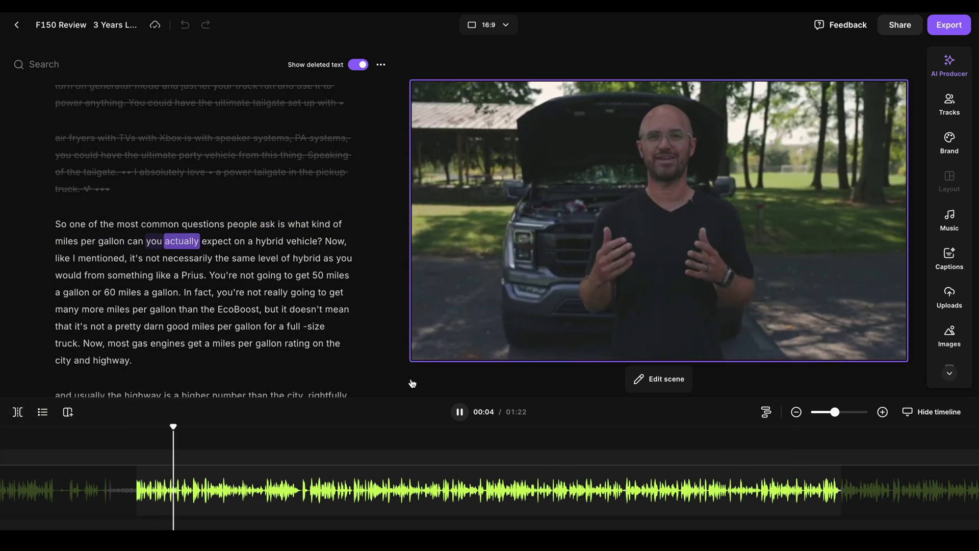
{"action": "key", "text": "space"}
{"action": "left_click", "coordinate": [817, 464]}
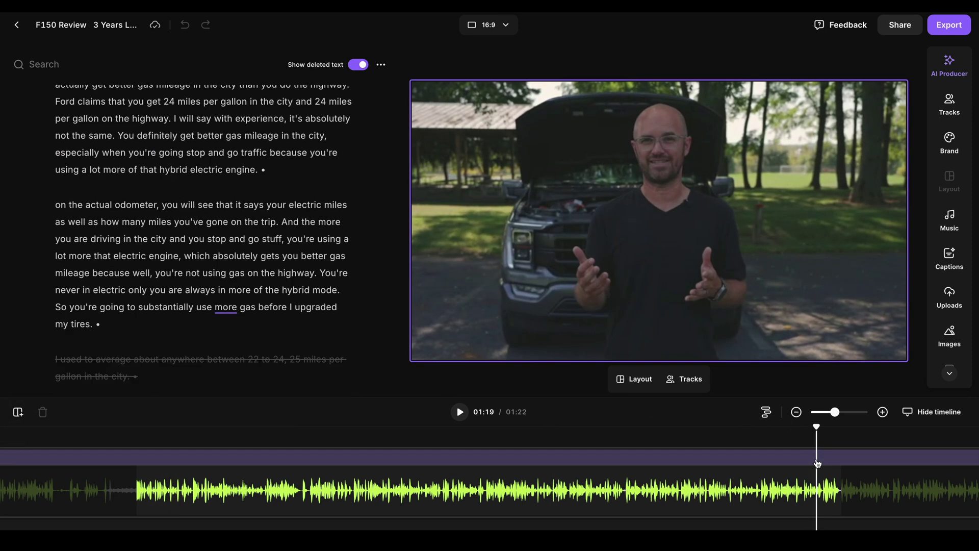
{"action": "key", "text": "space"}
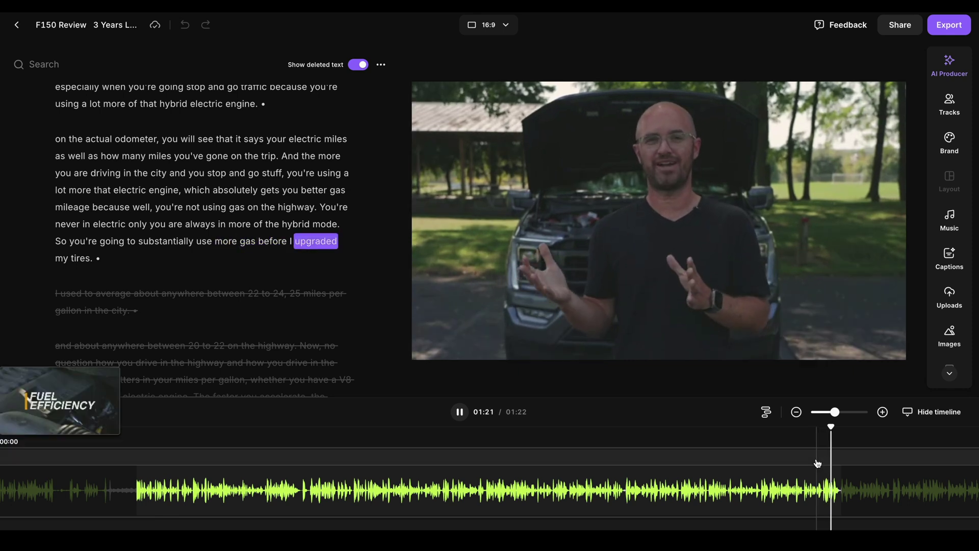
{"action": "left_click", "coordinate": [822, 459]}
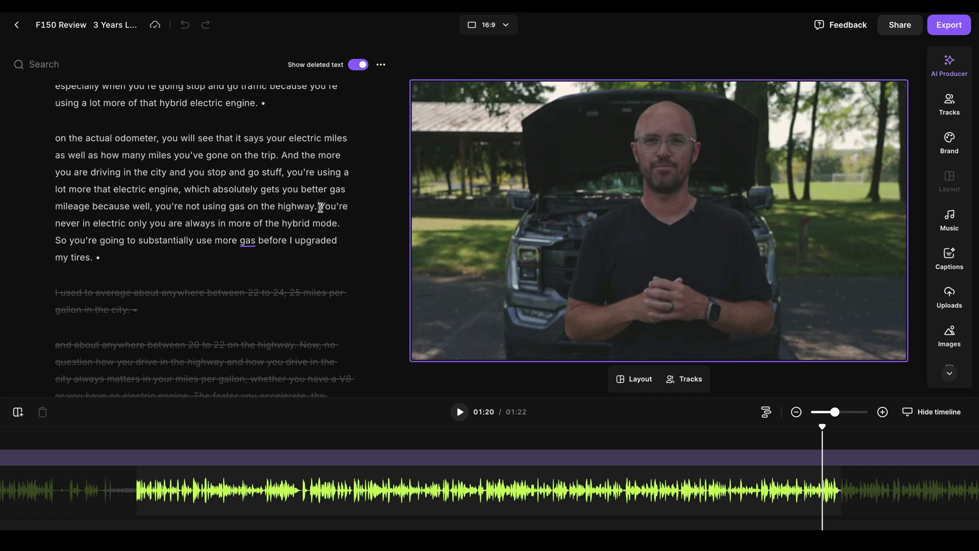
Step: Delete the closing 'You're never in electric… my tires.' sentences and review the 01:14 result
{"action": "left_click_drag", "start_coordinate": [321, 208], "coordinate": [332, 256]}
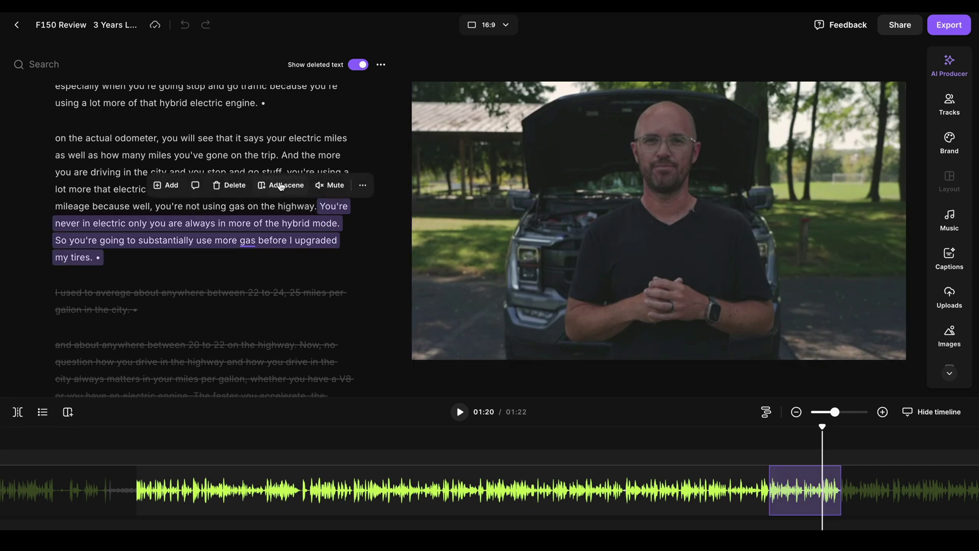
{"action": "left_click", "coordinate": [238, 188]}
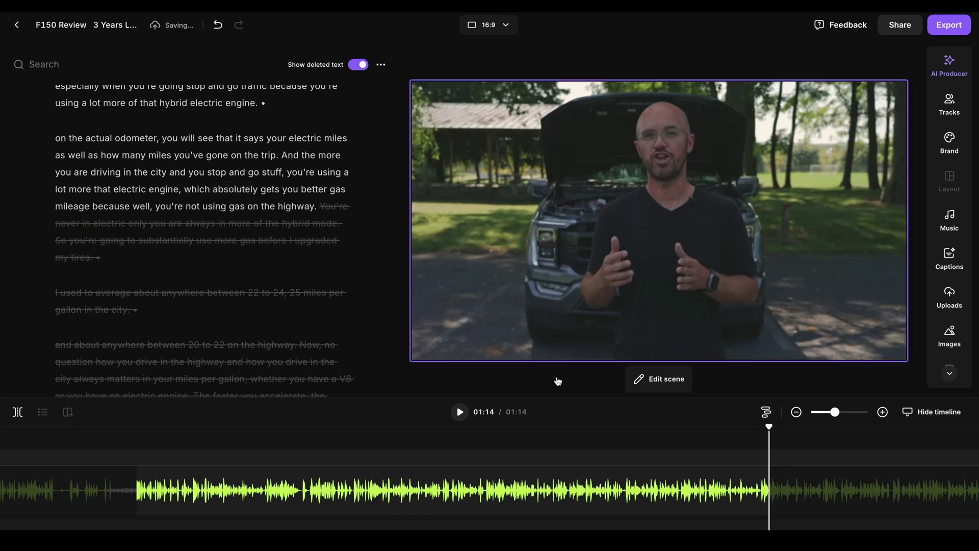
{"action": "left_click", "coordinate": [726, 460]}
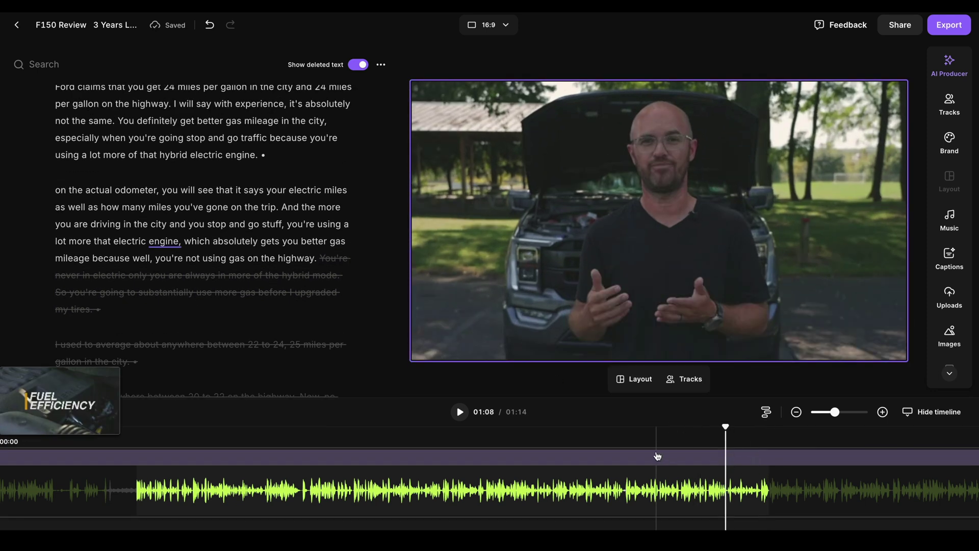
{"action": "left_click", "coordinate": [626, 459]}
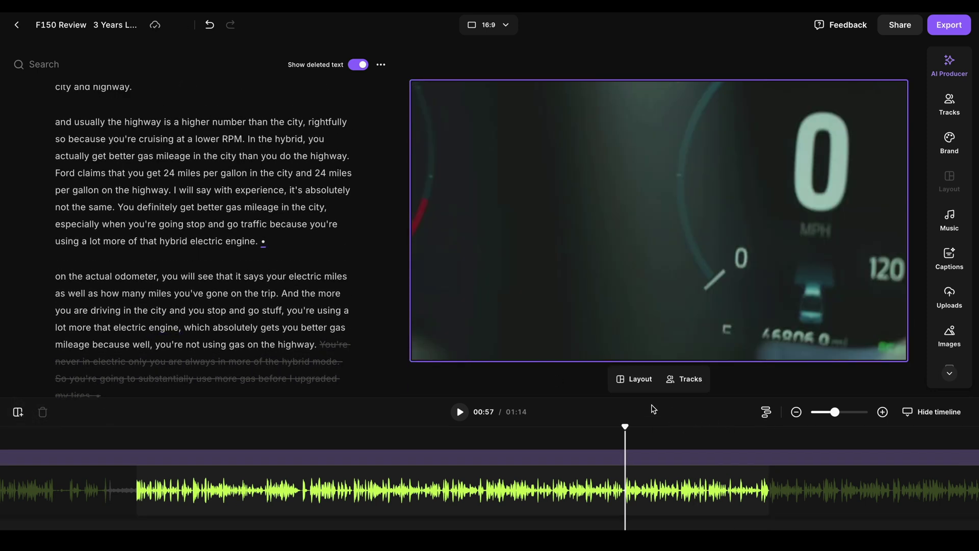
{"action": "left_click", "coordinate": [531, 464]}
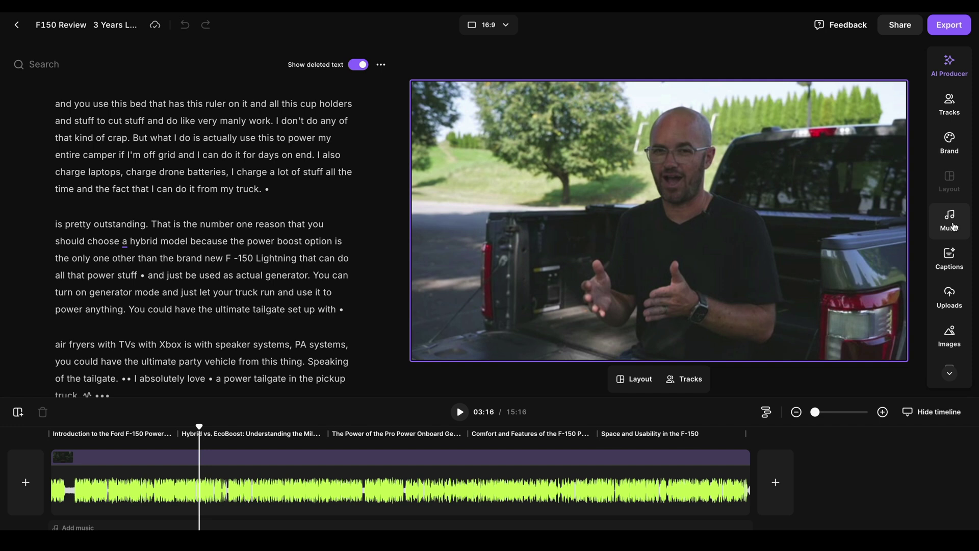
{"action": "left_click", "coordinate": [951, 222]}
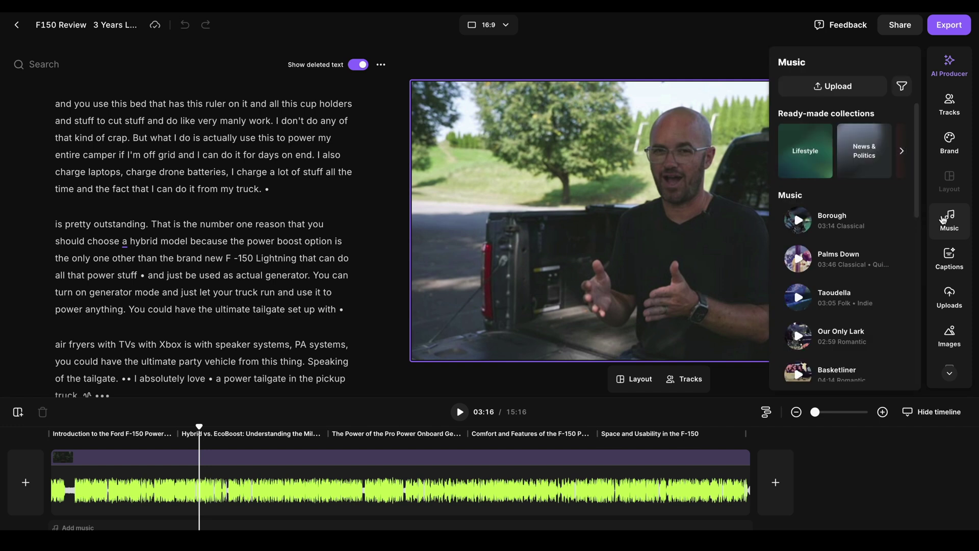
Step: Return to the 01:14 mileage clip and play it from the Fuel Efficiency title
{"action": "scroll", "coordinate": [844, 229], "scroll_direction": "down", "scroll_amount": 2}
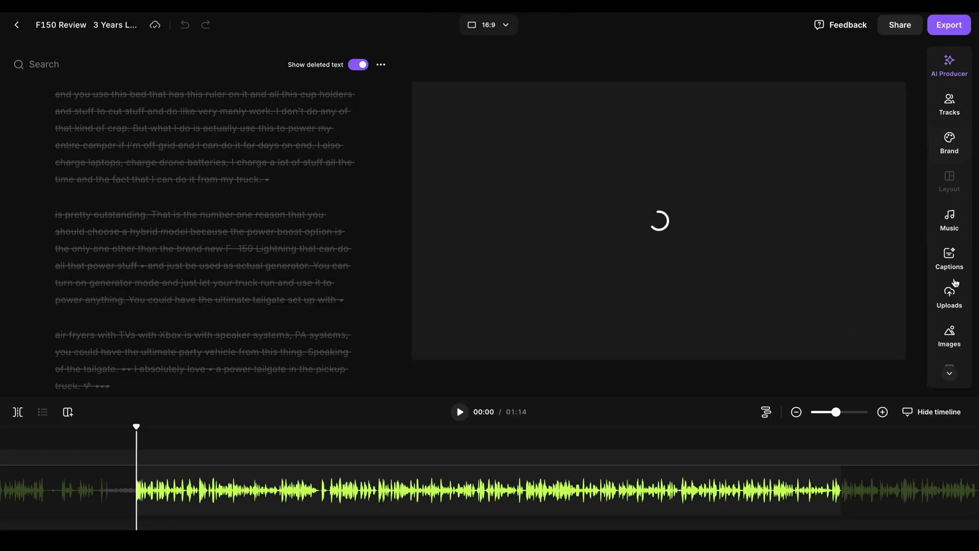
{"action": "key", "text": "space"}
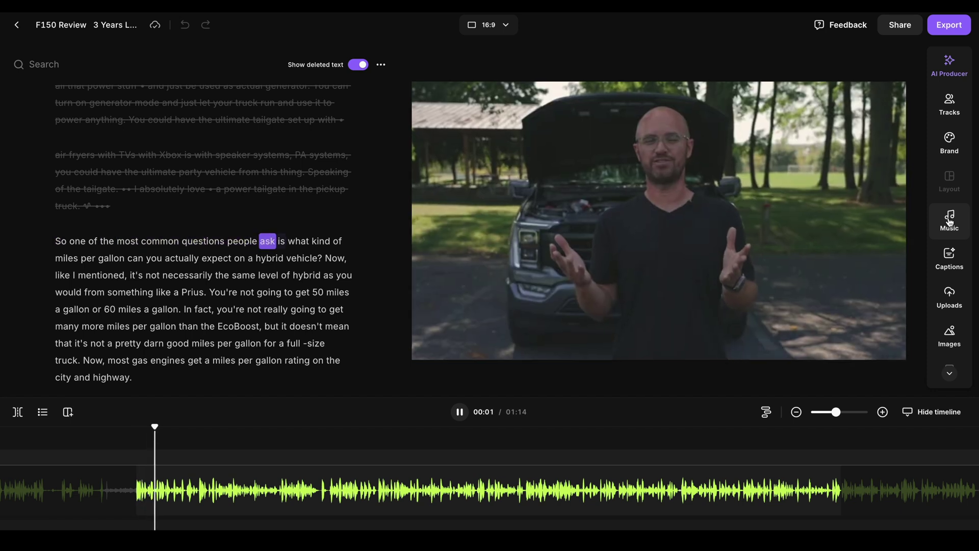
Step: Preview Borough and the Arts & entertainment collection's High (Short) track
{"action": "left_click", "coordinate": [950, 220]}
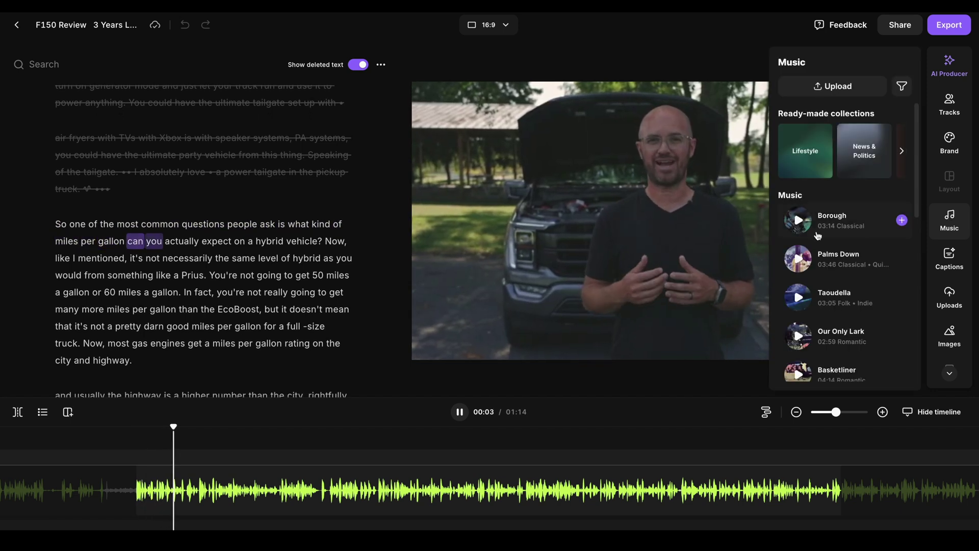
{"action": "left_click", "coordinate": [800, 221]}
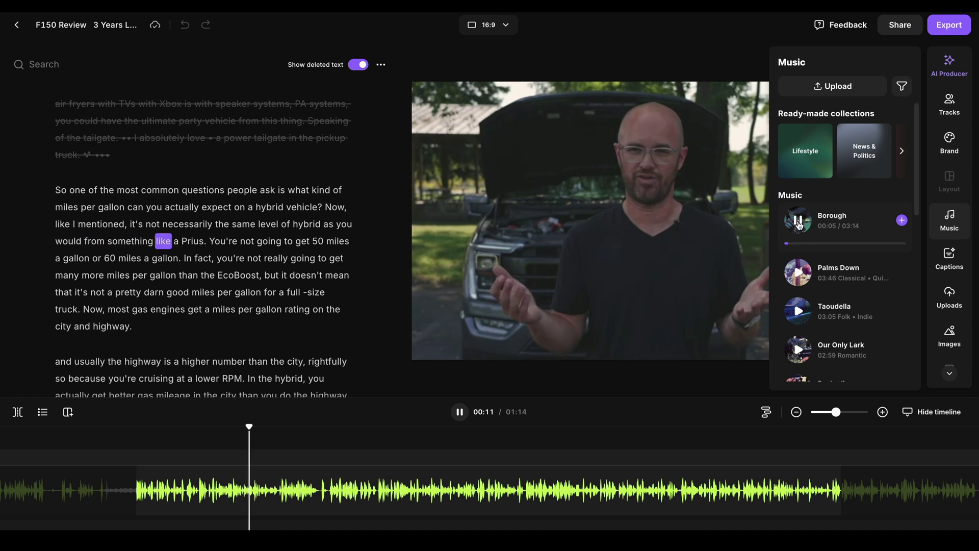
{"action": "left_click", "coordinate": [799, 223]}
{"action": "left_click", "coordinate": [902, 151]}
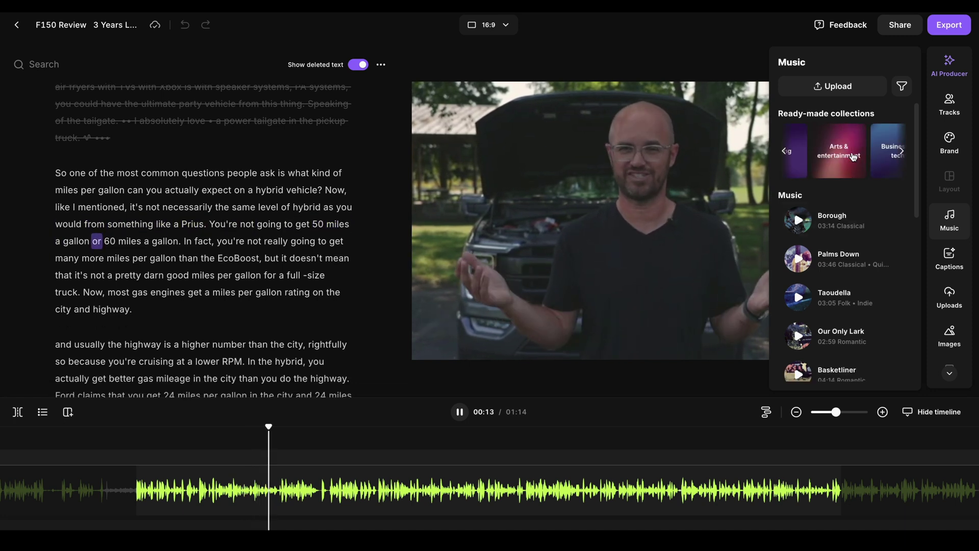
{"action": "left_click", "coordinate": [851, 156]}
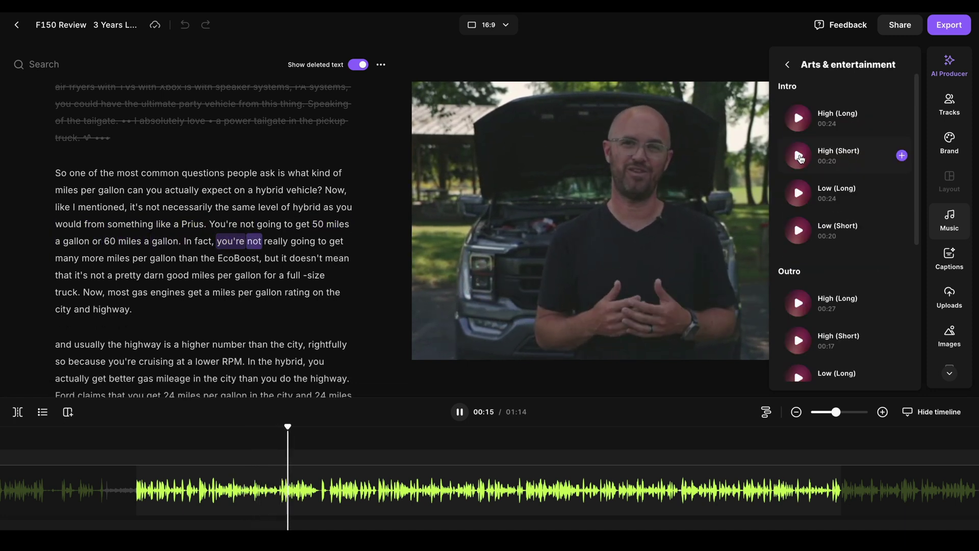
{"action": "left_click", "coordinate": [798, 155]}
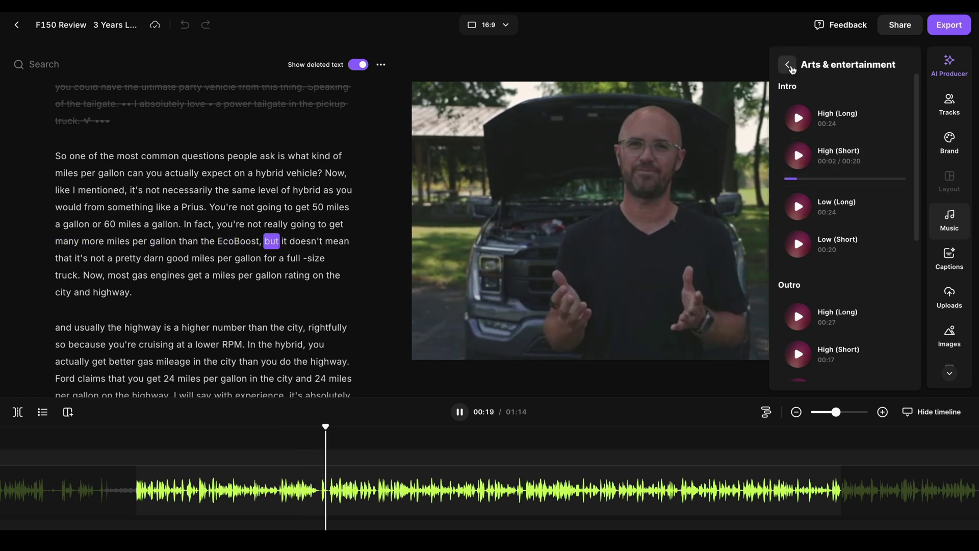
{"action": "left_click", "coordinate": [787, 64]}
Step: Add the Town Market track to the timeline and move it to 00:00
{"action": "scroll", "coordinate": [842, 216], "scroll_direction": "down", "scroll_amount": 4}
{"action": "left_click", "coordinate": [799, 275]}
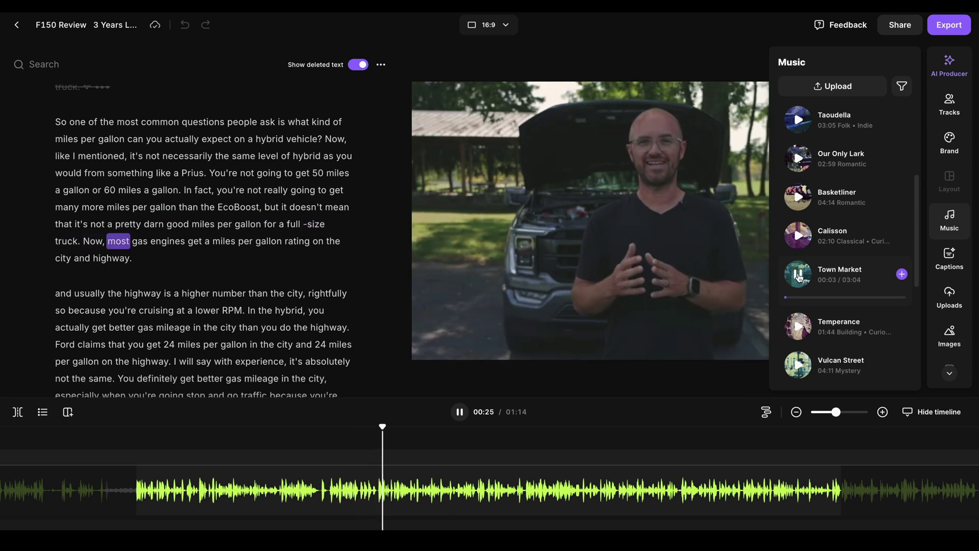
{"action": "left_click", "coordinate": [461, 413]}
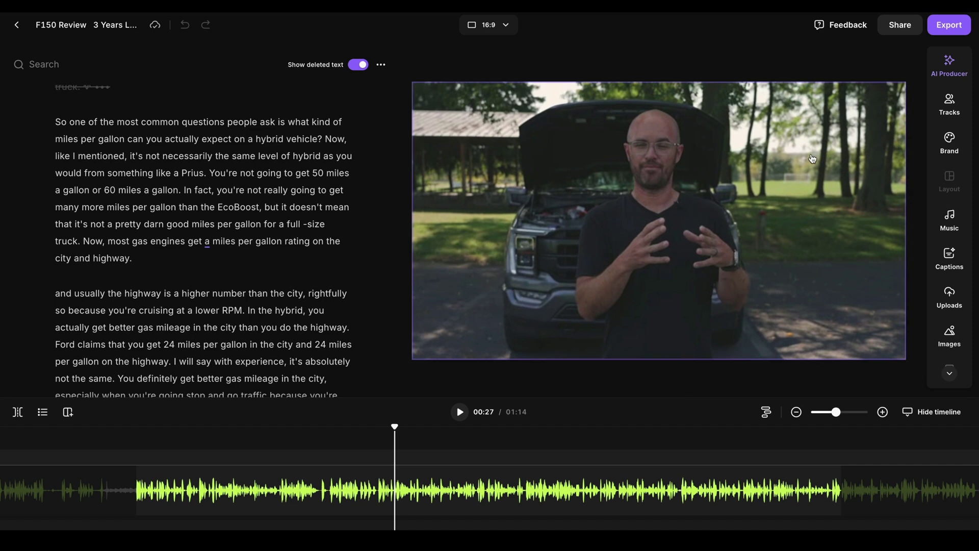
{"action": "left_click", "coordinate": [951, 216]}
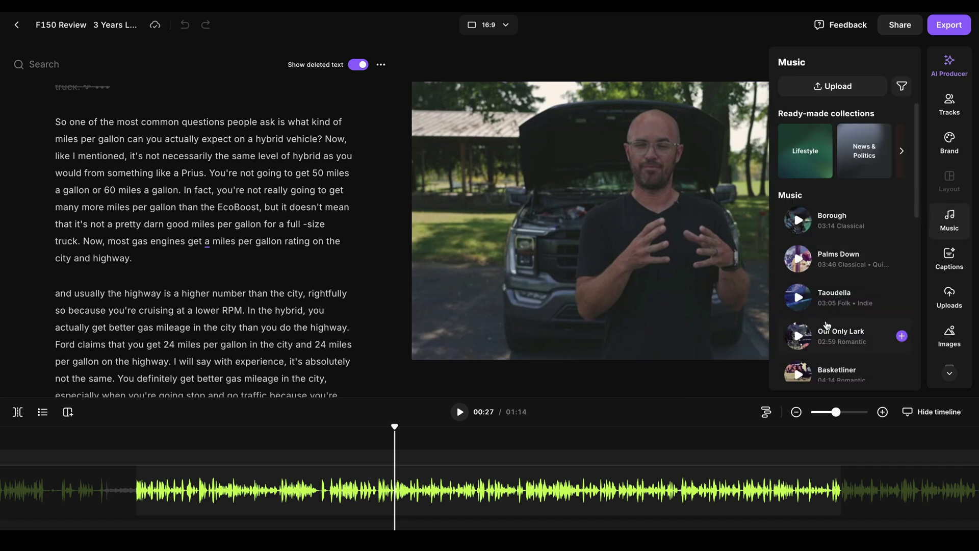
{"action": "scroll", "coordinate": [827, 324], "scroll_direction": "down", "scroll_amount": 4}
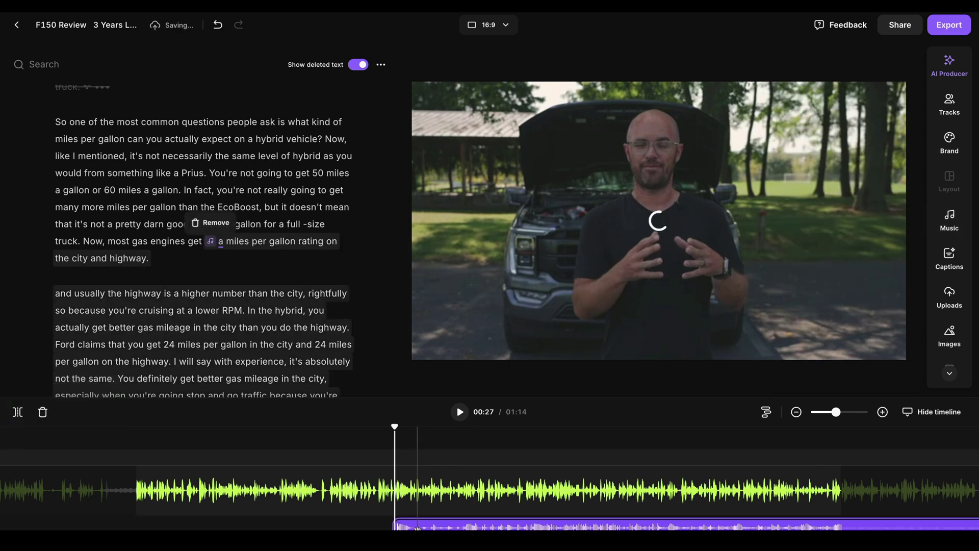
{"action": "left_click_drag", "start_coordinate": [417, 528], "coordinate": [158, 528]}
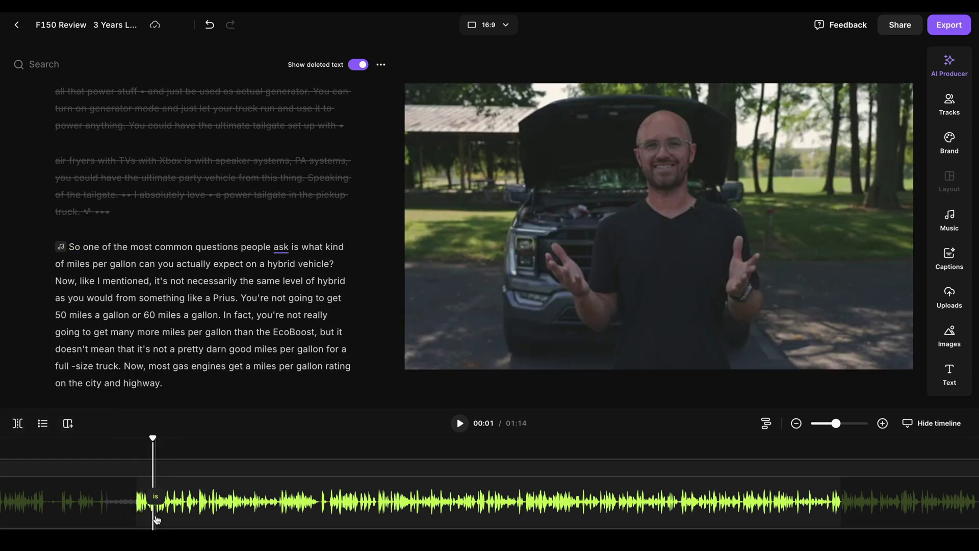
Step: Check the Town Market music and extend its clip to about 01:12
{"action": "left_click", "coordinate": [155, 519]}
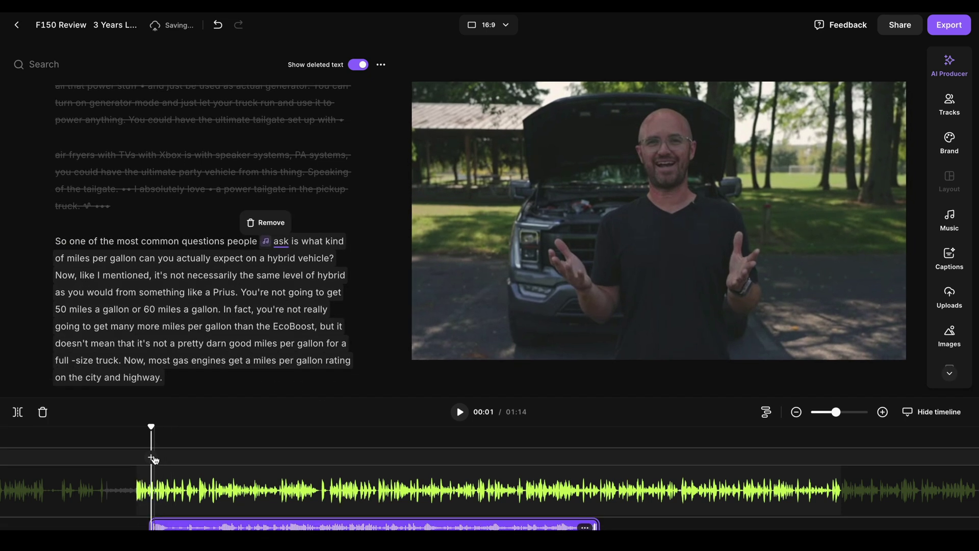
{"action": "key", "text": "space"}
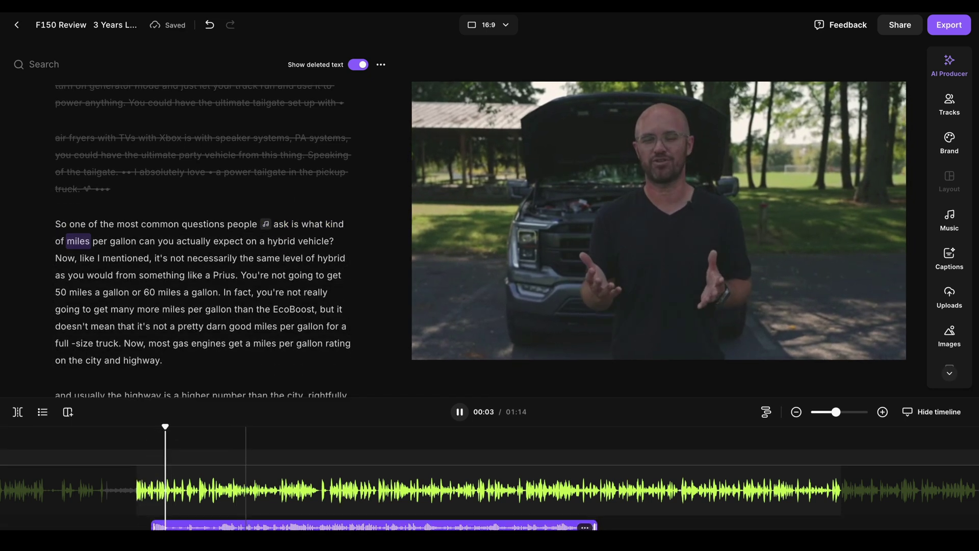
{"action": "left_click", "coordinate": [245, 524]}
{"action": "left_click", "coordinate": [587, 527]}
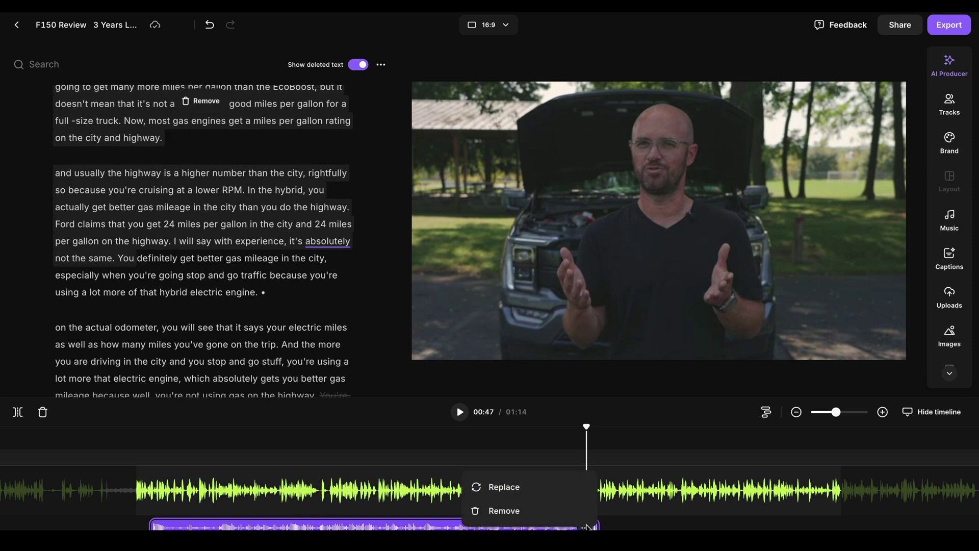
{"action": "left_click", "coordinate": [263, 466]}
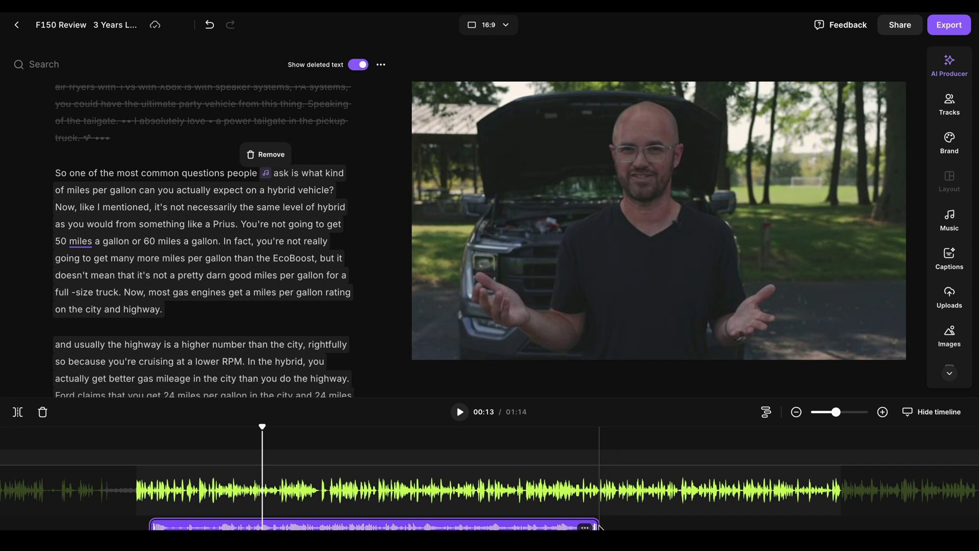
{"action": "left_click", "coordinate": [600, 527]}
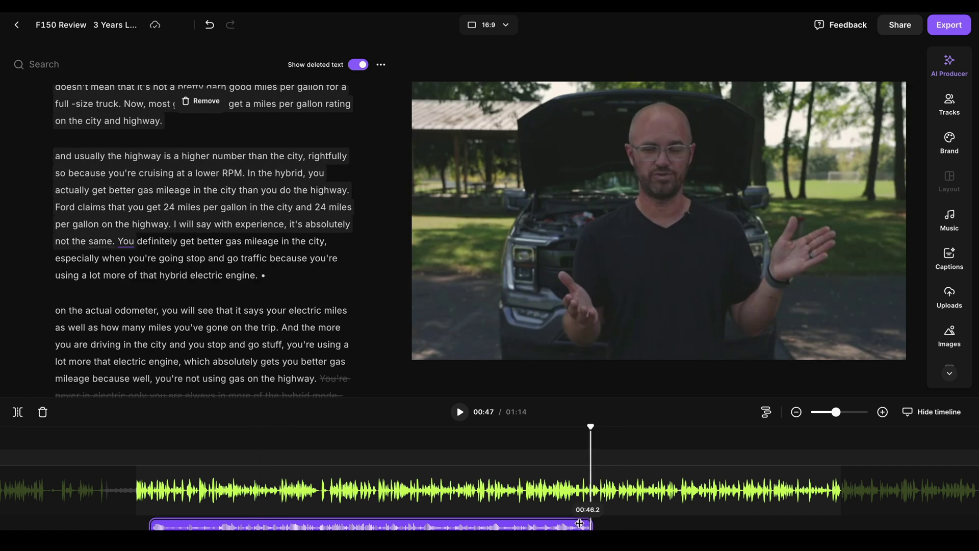
{"action": "left_click_drag", "start_coordinate": [580, 523], "coordinate": [841, 522]}
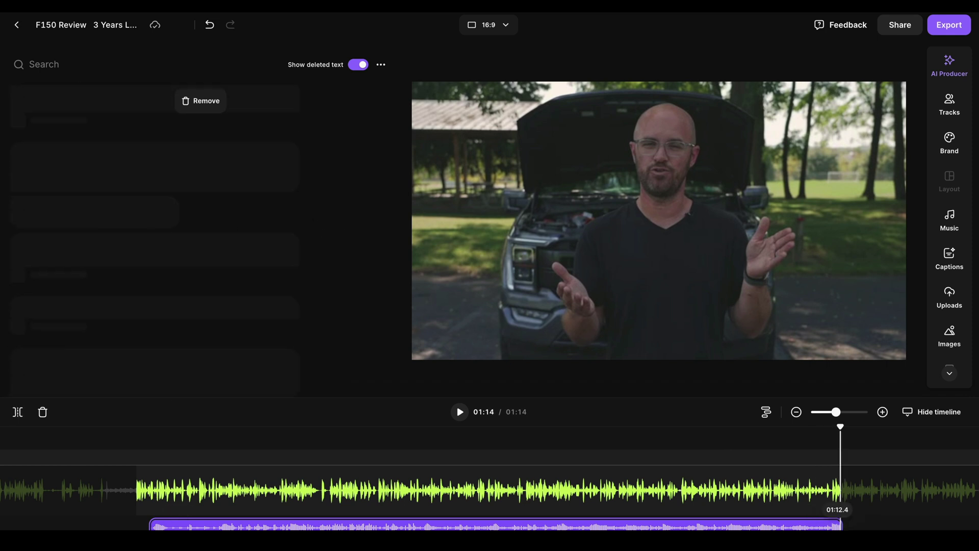
{"action": "left_click", "coordinate": [158, 456]}
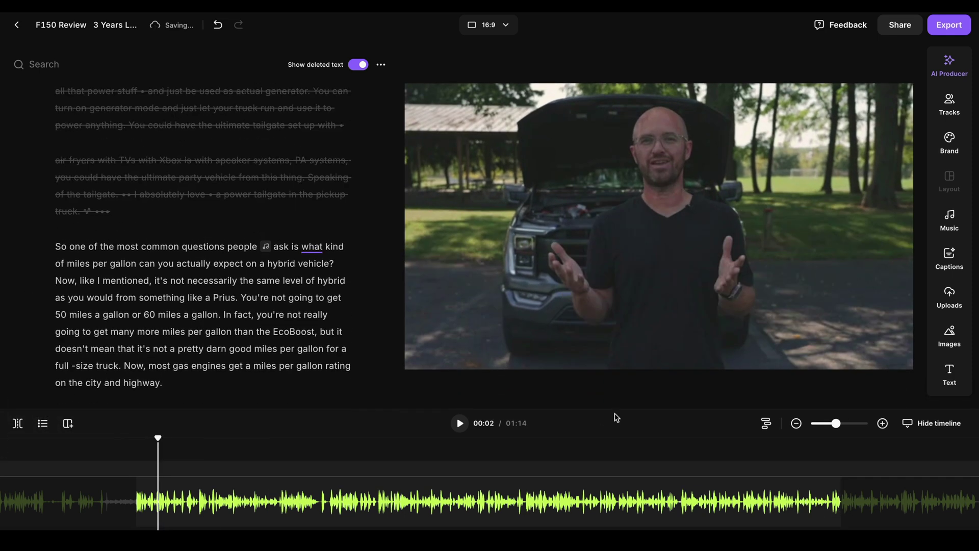
{"action": "left_click", "coordinate": [955, 268]}
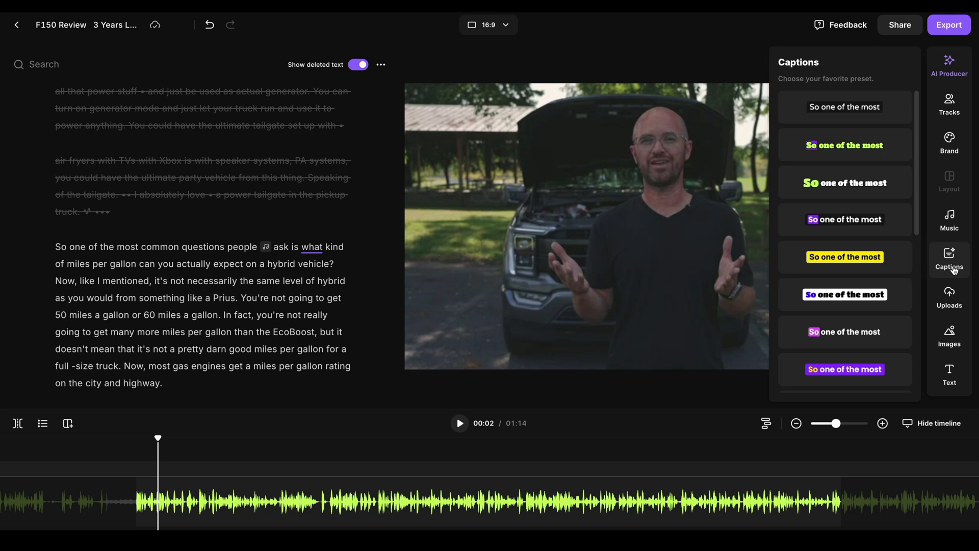
Step: Try the caption presets and apply a word-highlight caption style
{"action": "left_click", "coordinate": [853, 140]}
{"action": "left_click", "coordinate": [854, 113]}
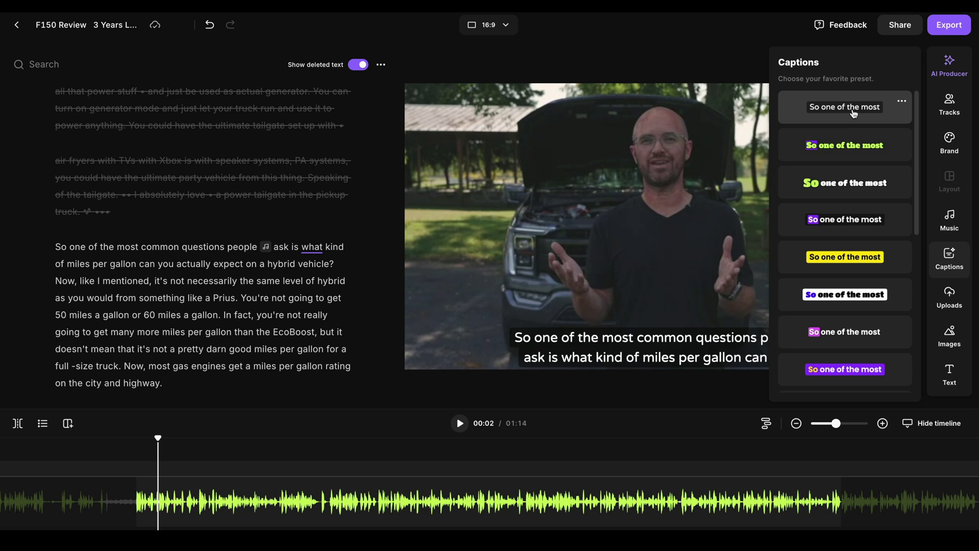
{"action": "left_click", "coordinate": [854, 219]}
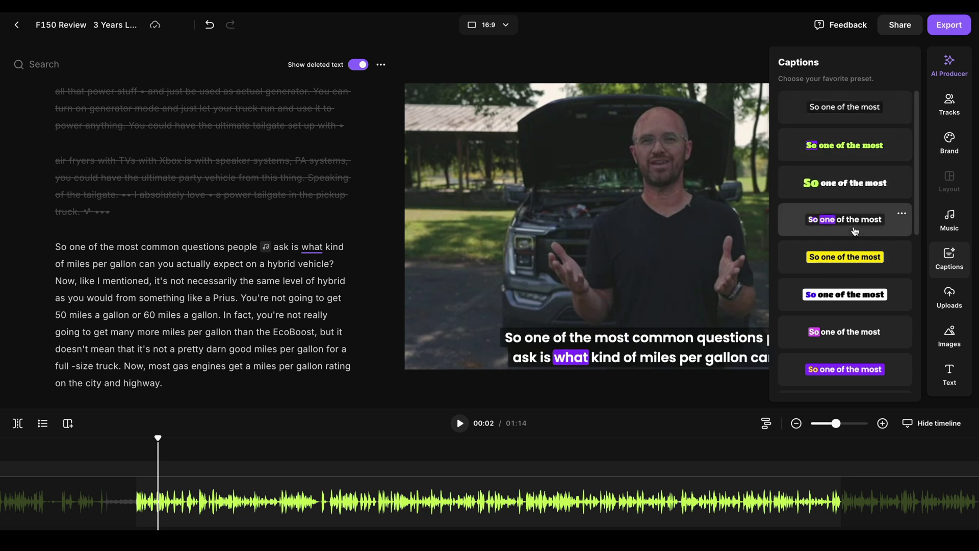
Step: Change the caption's highlight colour from purple to white
{"action": "left_click", "coordinate": [857, 335]}
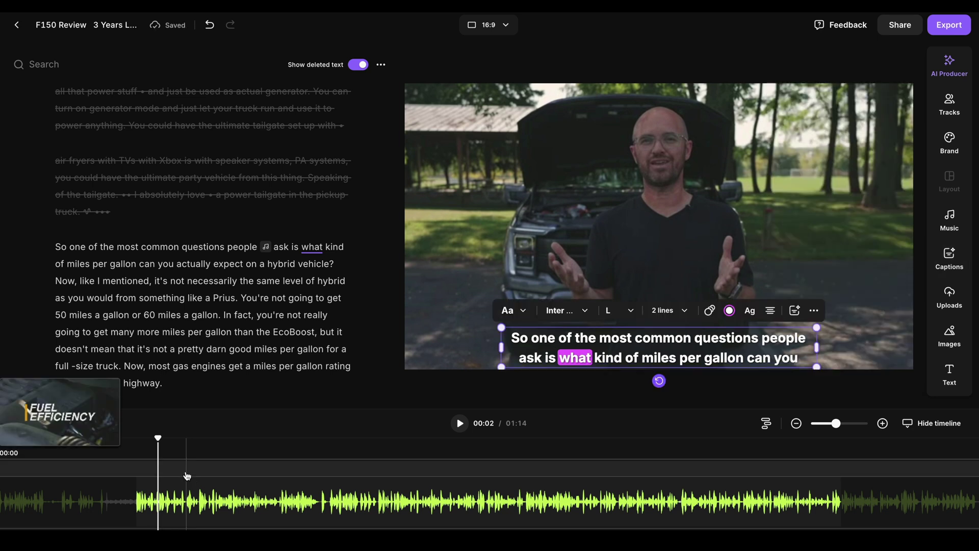
{"action": "left_click", "coordinate": [729, 312]}
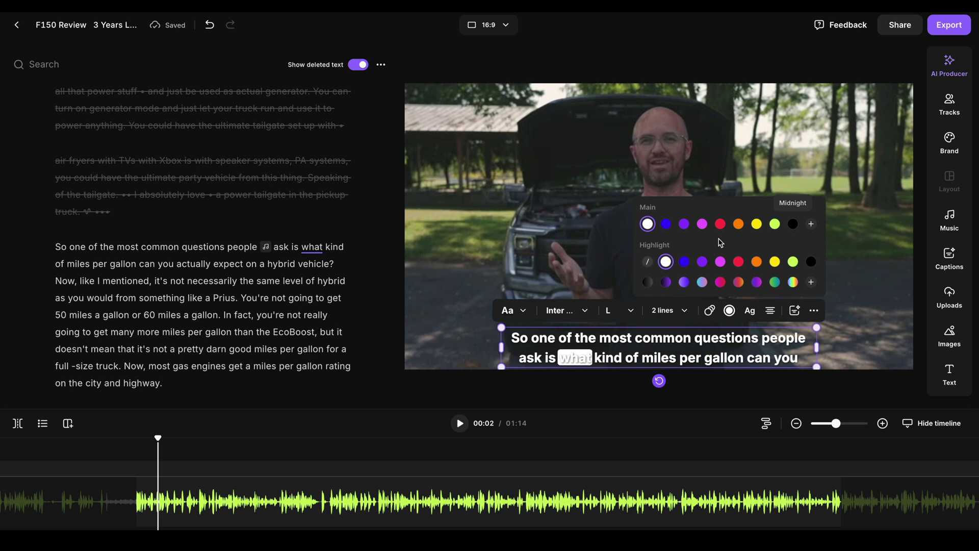
{"action": "left_click", "coordinate": [143, 473]}
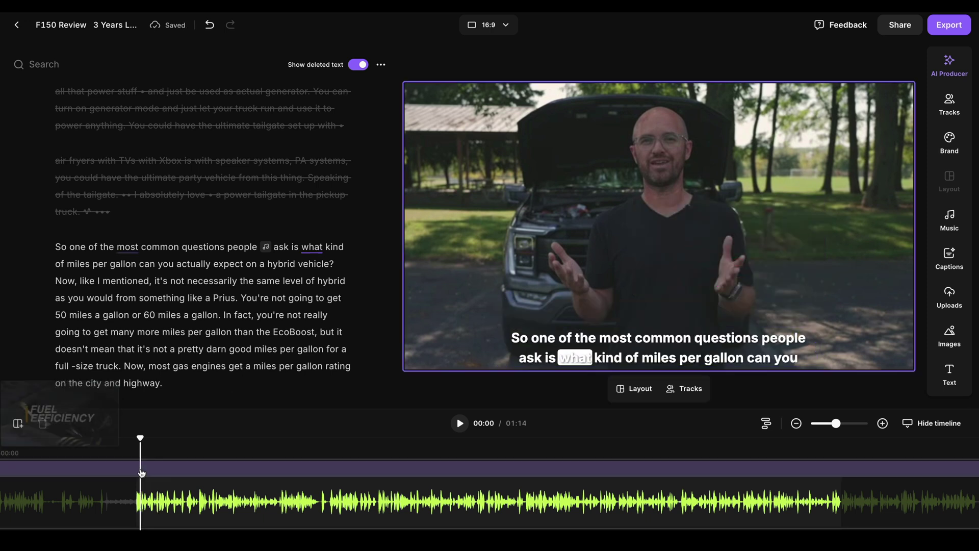
Step: Play the captioned video to about 00:11, then open the word 'You're' for correction in the transcript
{"action": "left_click", "coordinate": [459, 424]}
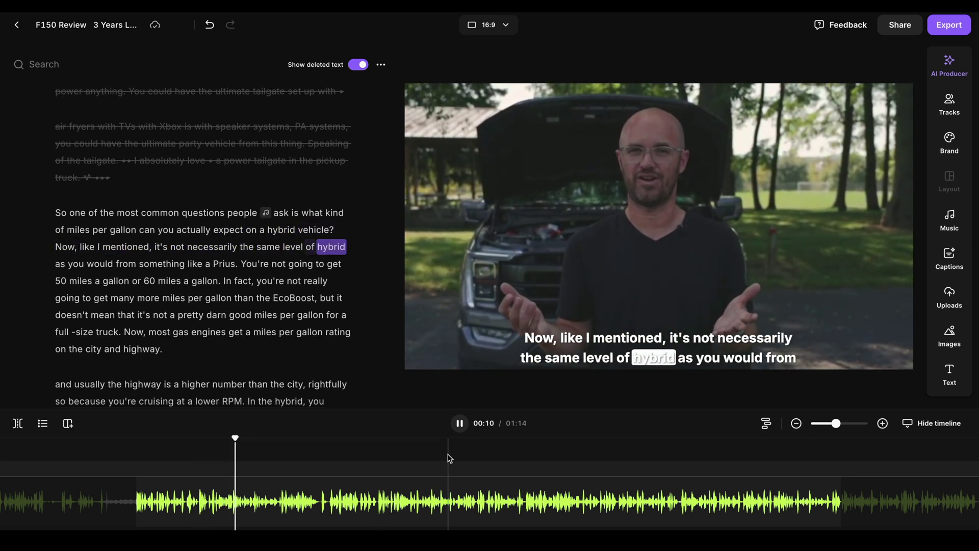
{"action": "left_click", "coordinate": [459, 423]}
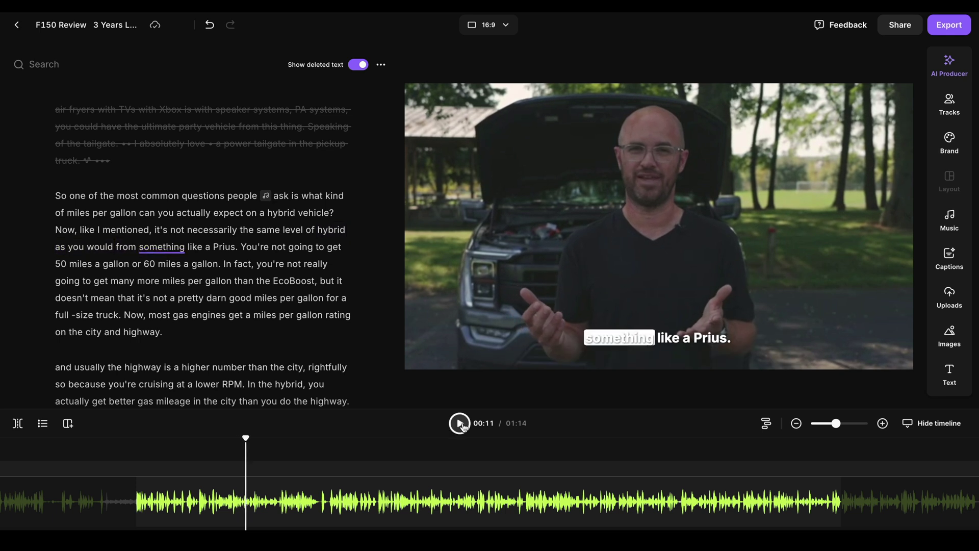
{"action": "left_click", "coordinate": [242, 250]}
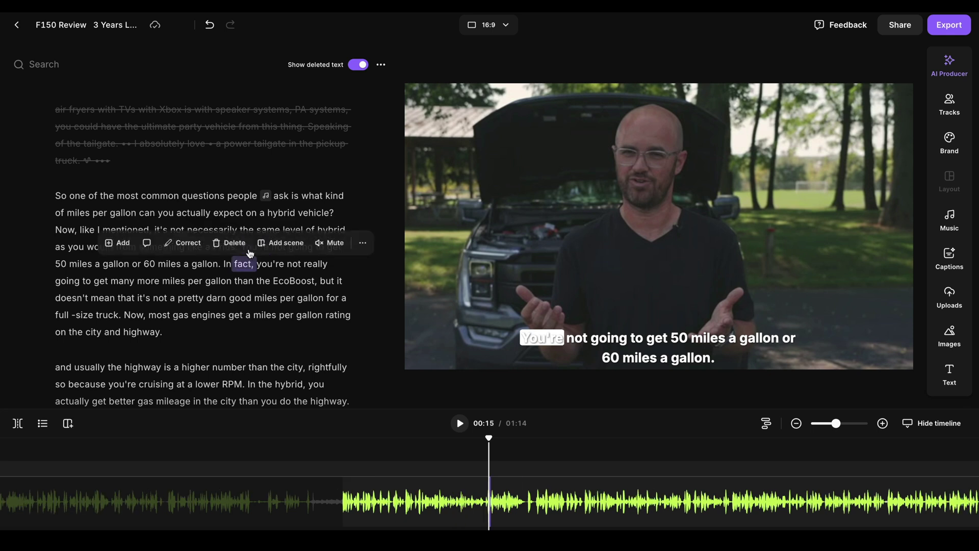
{"action": "left_click", "coordinate": [182, 226]}
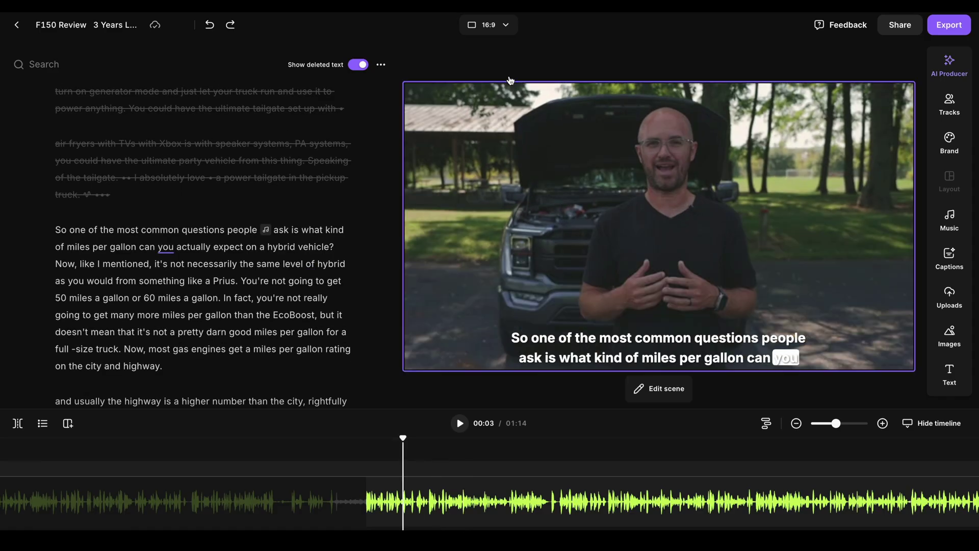
Step: Switch the video to 9:16 vertical and drag the caption down near the frame's bottom
{"action": "left_click", "coordinate": [502, 27]}
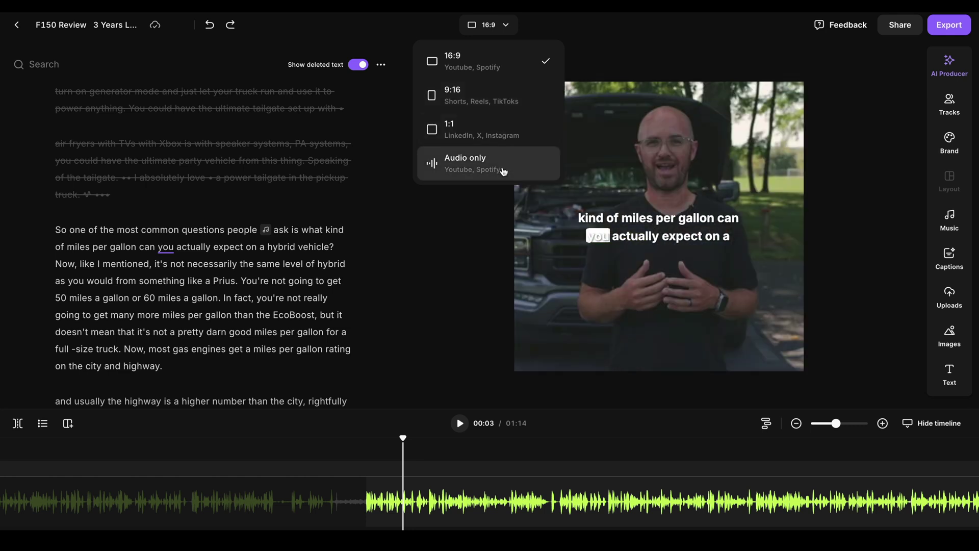
{"action": "left_click", "coordinate": [509, 102]}
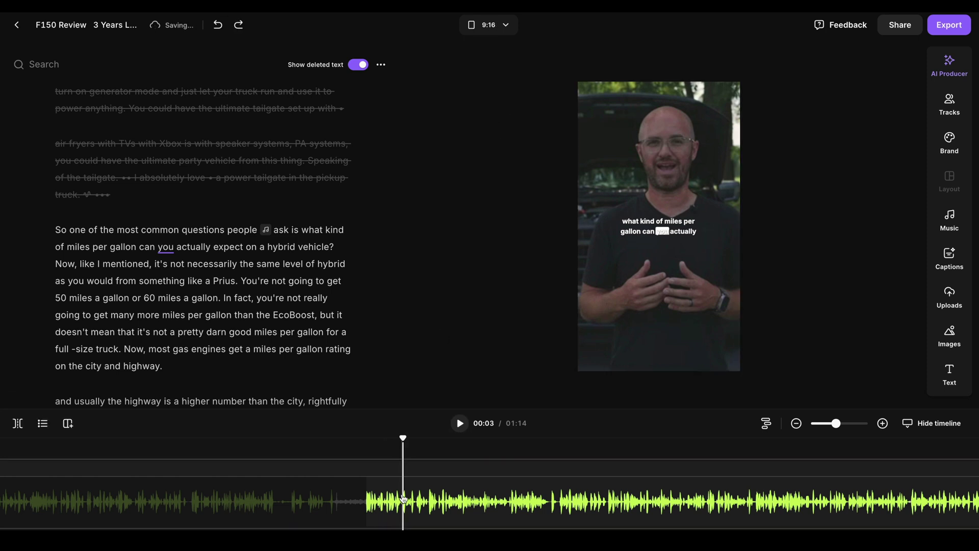
{"action": "left_click", "coordinate": [675, 229]}
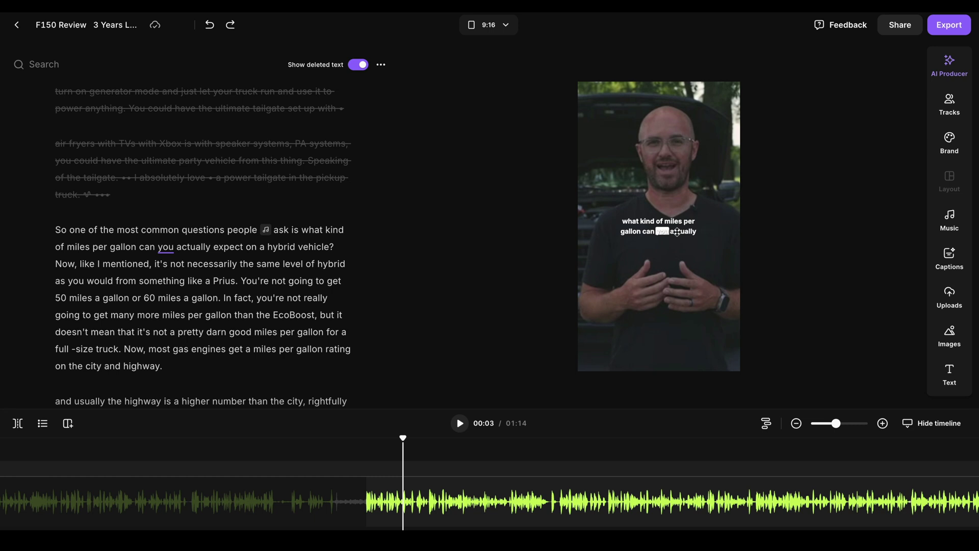
{"action": "left_click_drag", "start_coordinate": [674, 230], "coordinate": [674, 322]}
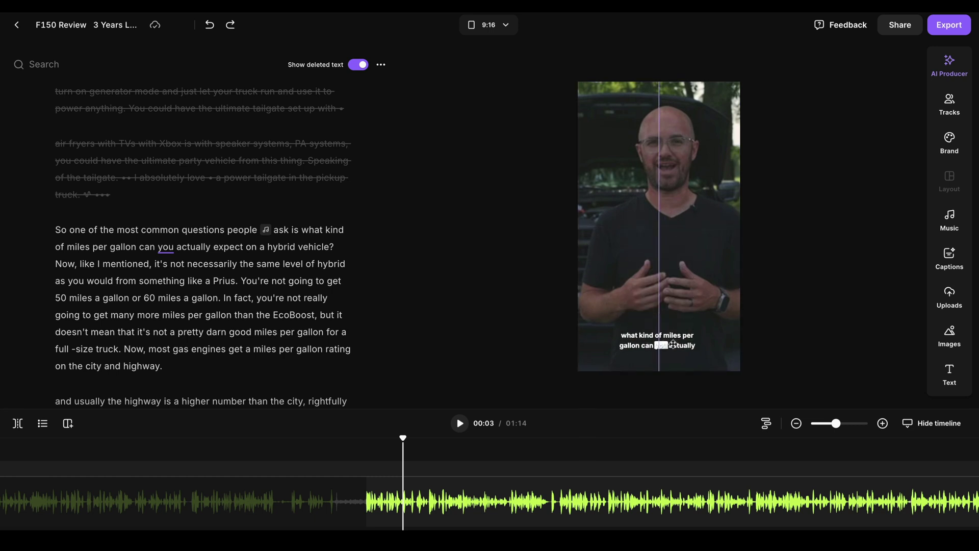
{"action": "left_click_drag", "start_coordinate": [673, 346], "coordinate": [673, 345]}
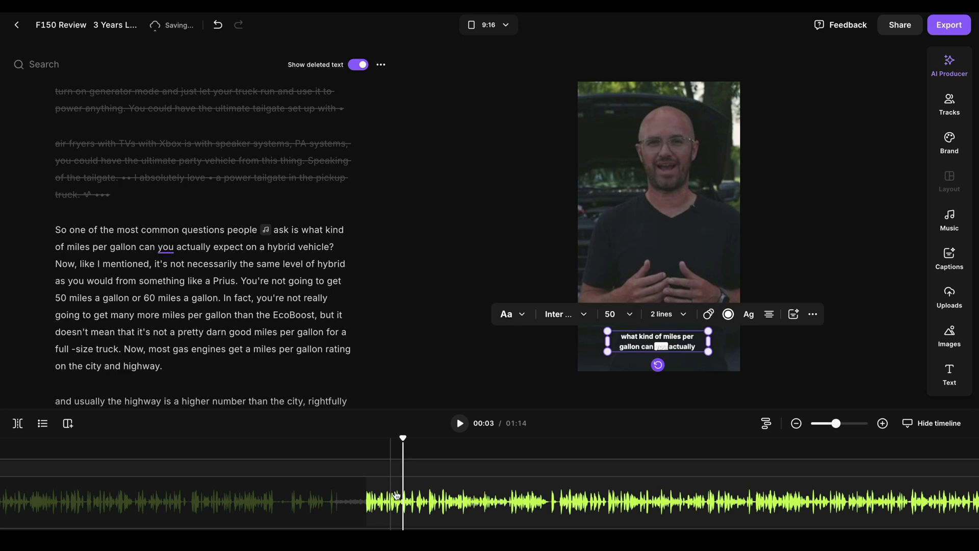
{"action": "left_click", "coordinate": [574, 470]}
{"action": "left_click", "coordinate": [459, 423]}
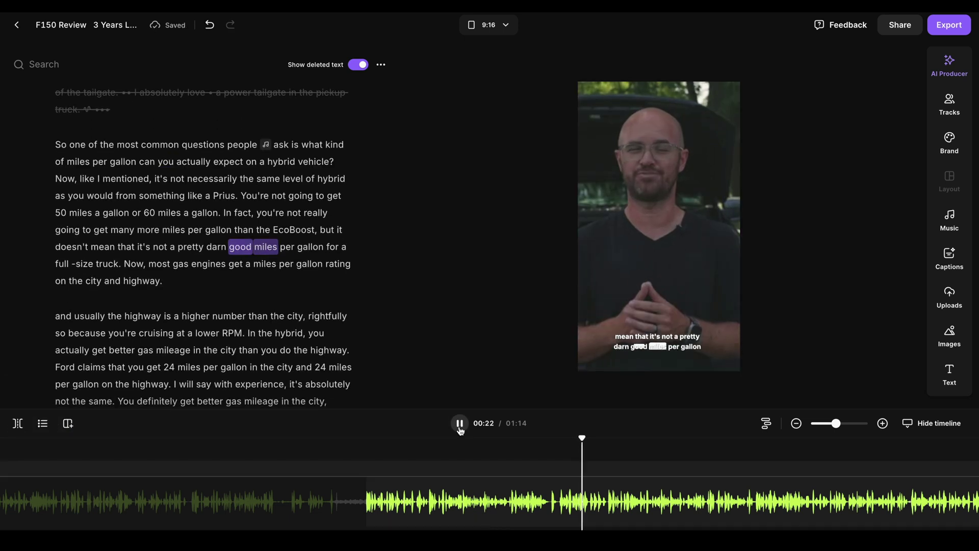
{"action": "left_click", "coordinate": [460, 423]}
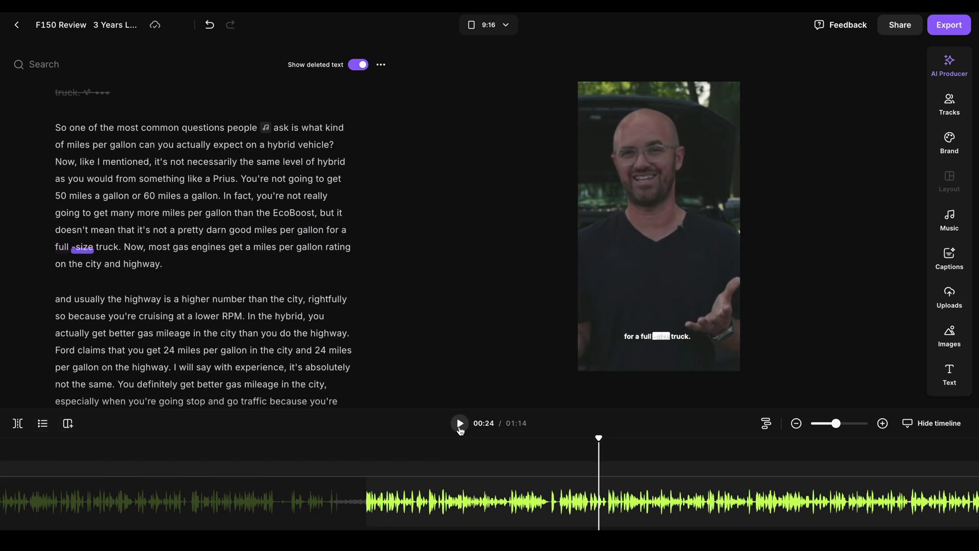
{"action": "scroll", "coordinate": [646, 462], "scroll_direction": "right", "scroll_amount": 3}
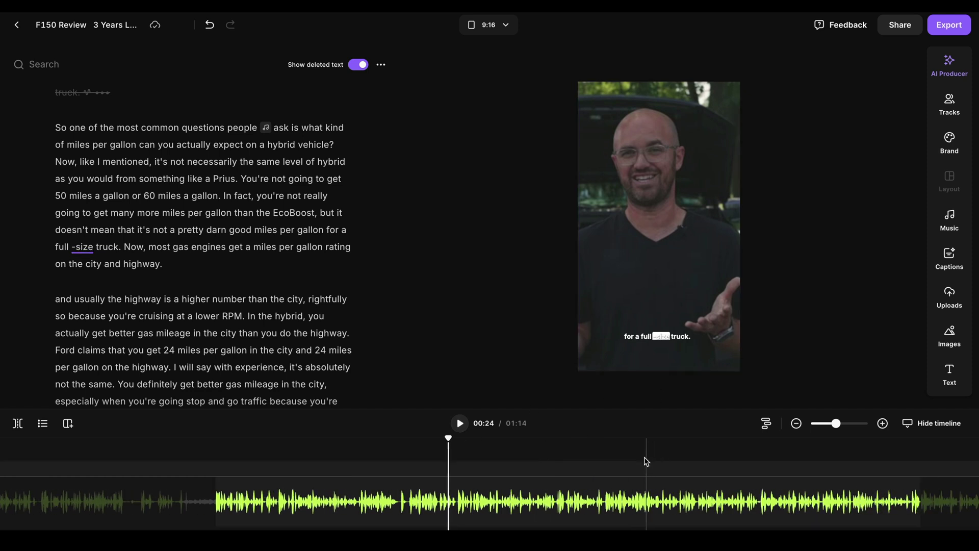
{"action": "left_click", "coordinate": [635, 462]}
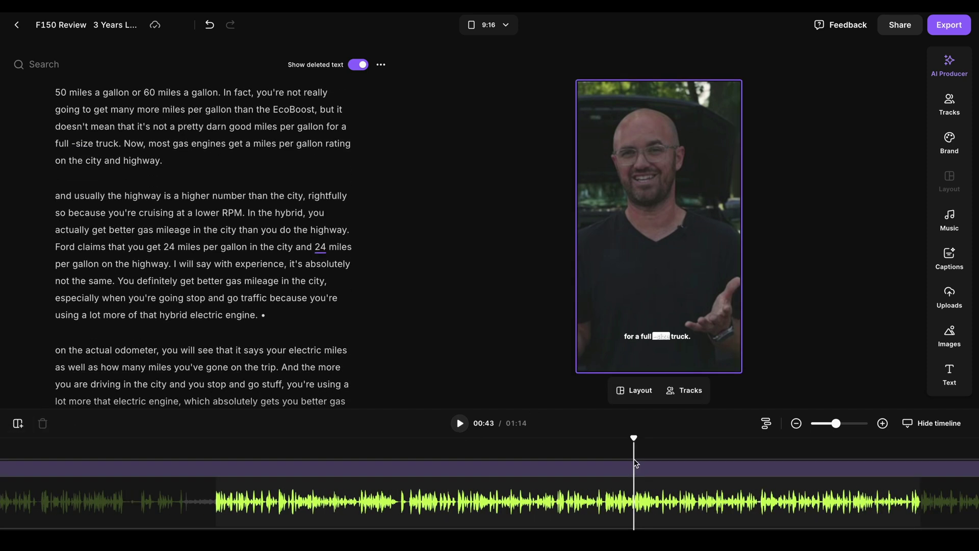
{"action": "left_click", "coordinate": [674, 464]}
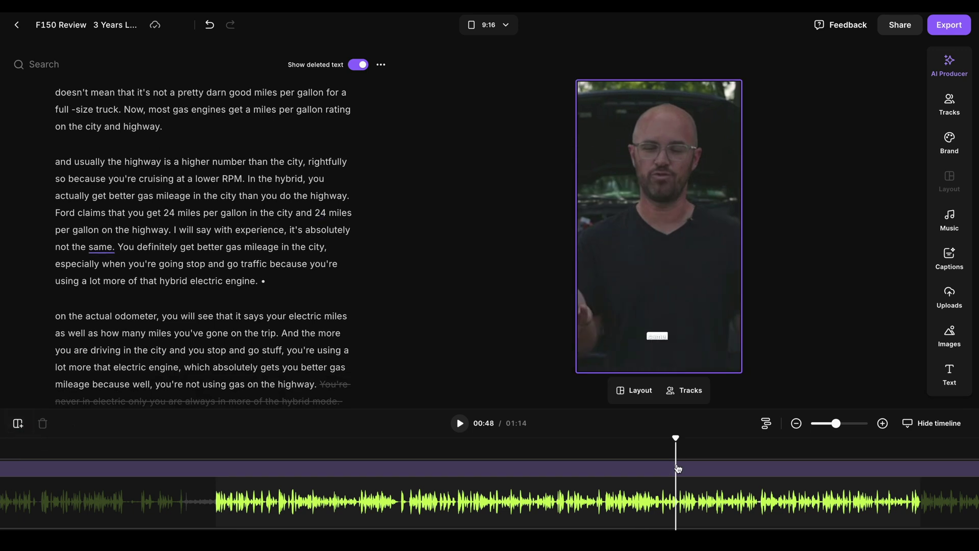
{"action": "left_click", "coordinate": [735, 466]}
{"action": "left_click", "coordinate": [790, 465]}
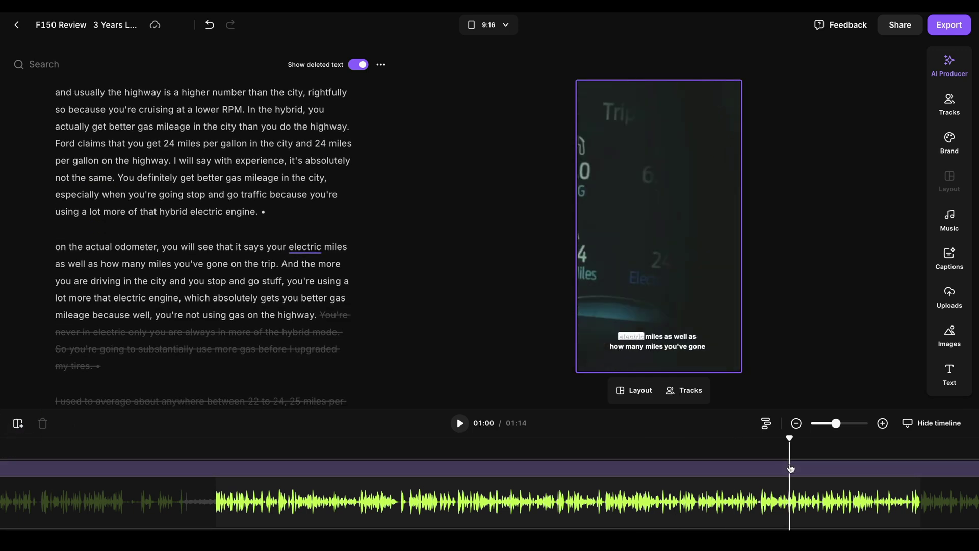
{"action": "left_click", "coordinate": [791, 466]}
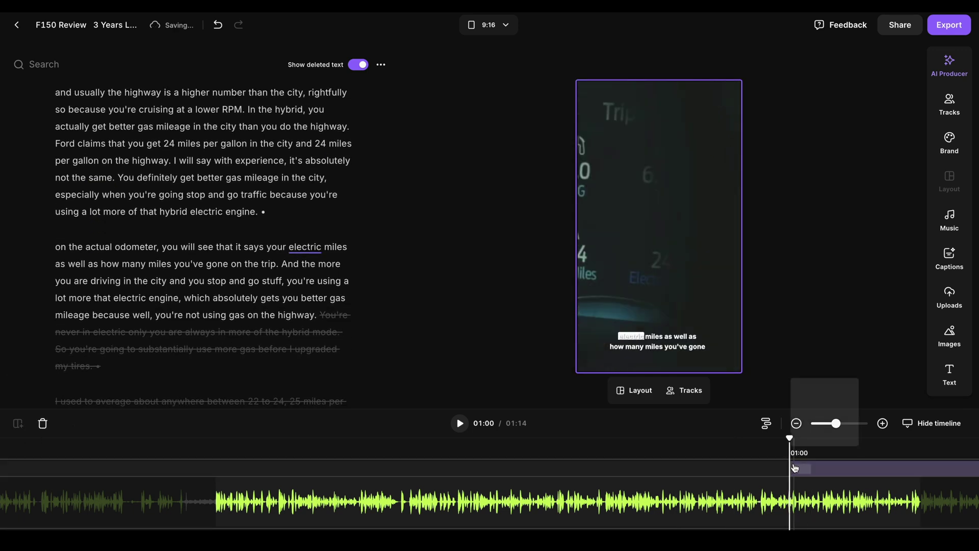
{"action": "key", "text": "ctrl+z"}
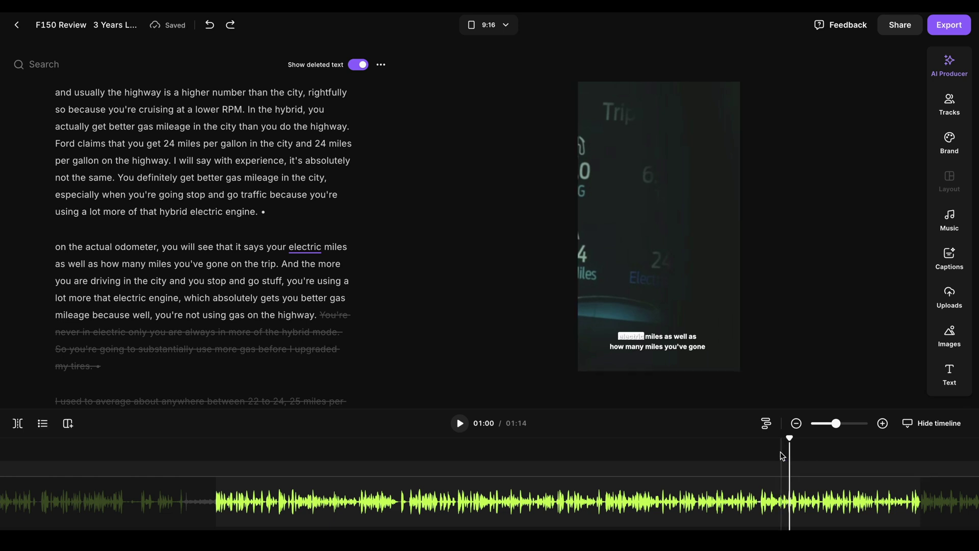
{"action": "key", "text": "space"}
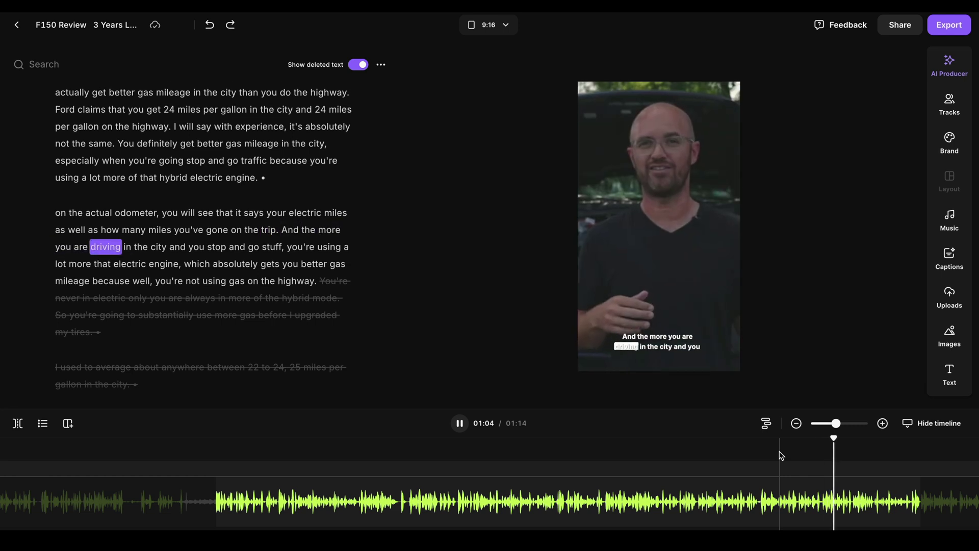
{"action": "key", "text": "space"}
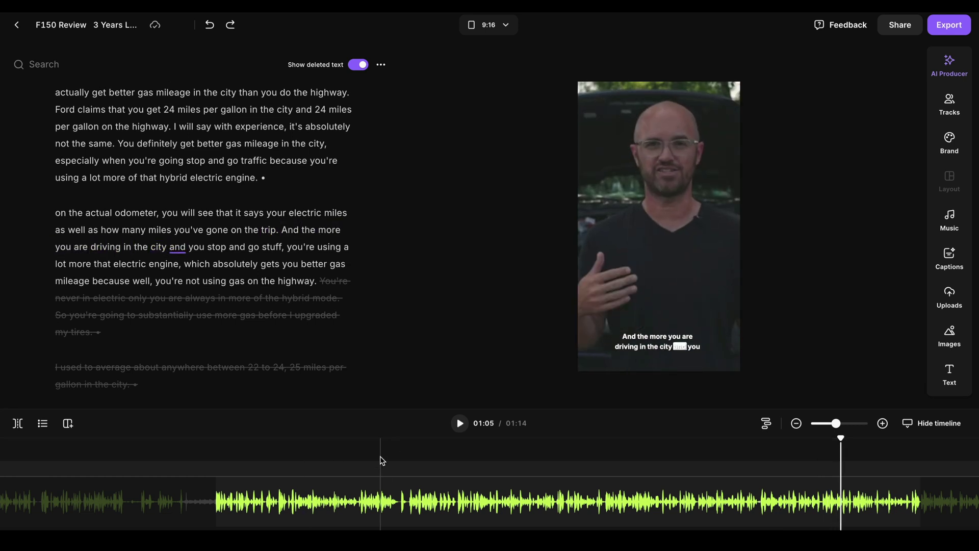
{"action": "left_click", "coordinate": [382, 461]}
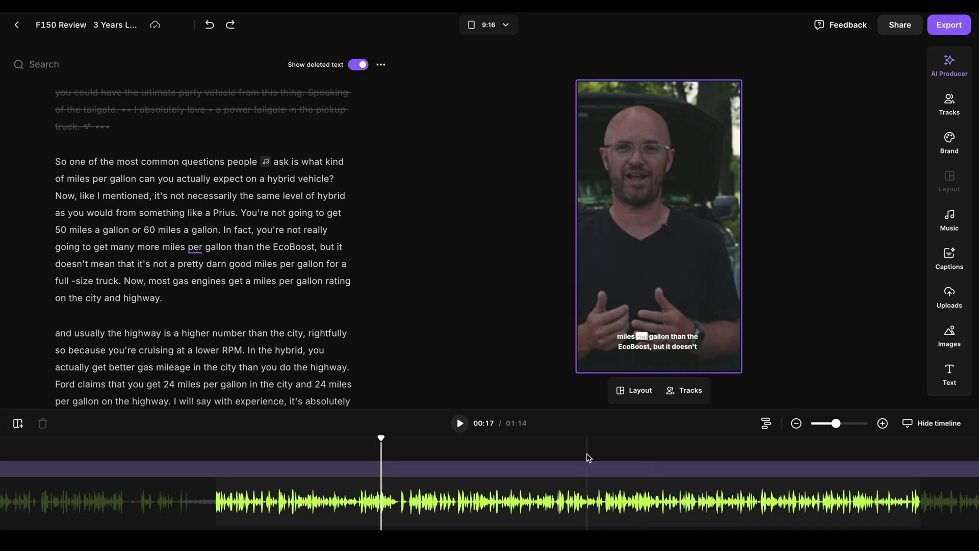
Step: Apply the plain white caption style preset to the vertical captions
{"action": "left_click", "coordinate": [955, 260]}
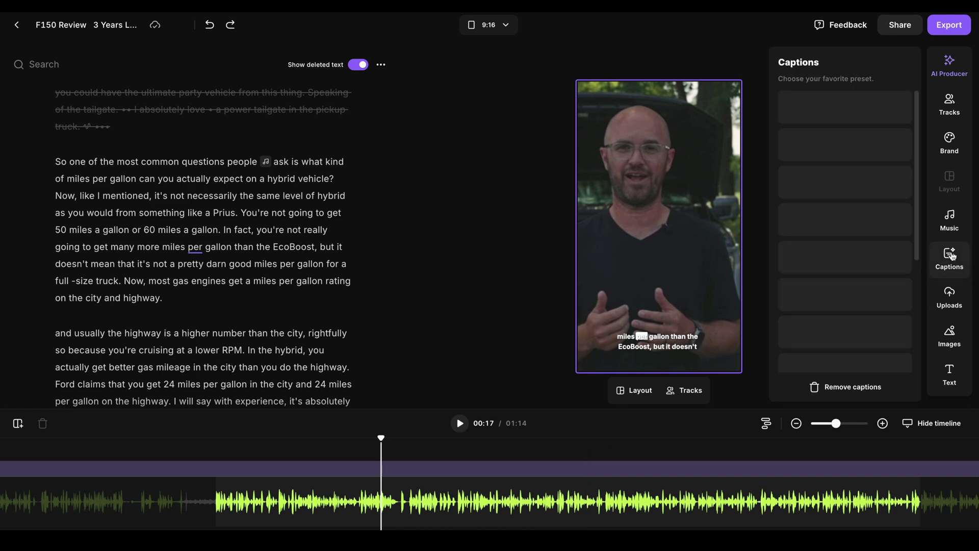
{"action": "left_click", "coordinate": [873, 258]}
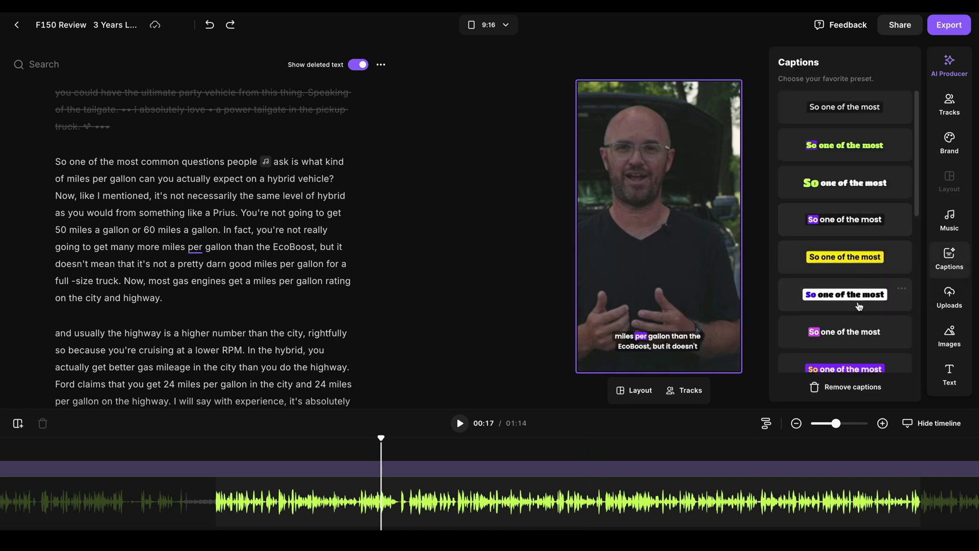
{"action": "scroll", "coordinate": [862, 265], "scroll_direction": "down", "scroll_amount": 5}
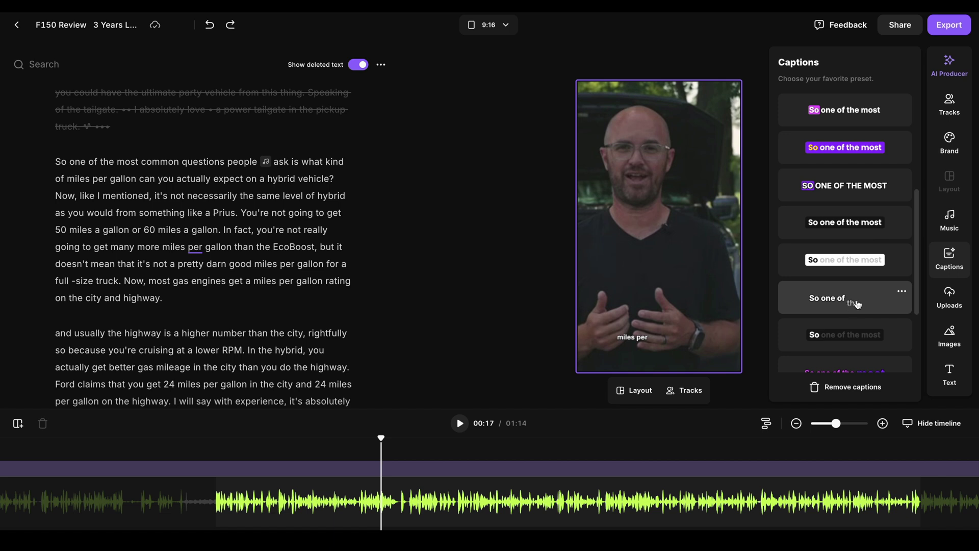
{"action": "left_click", "coordinate": [857, 305]}
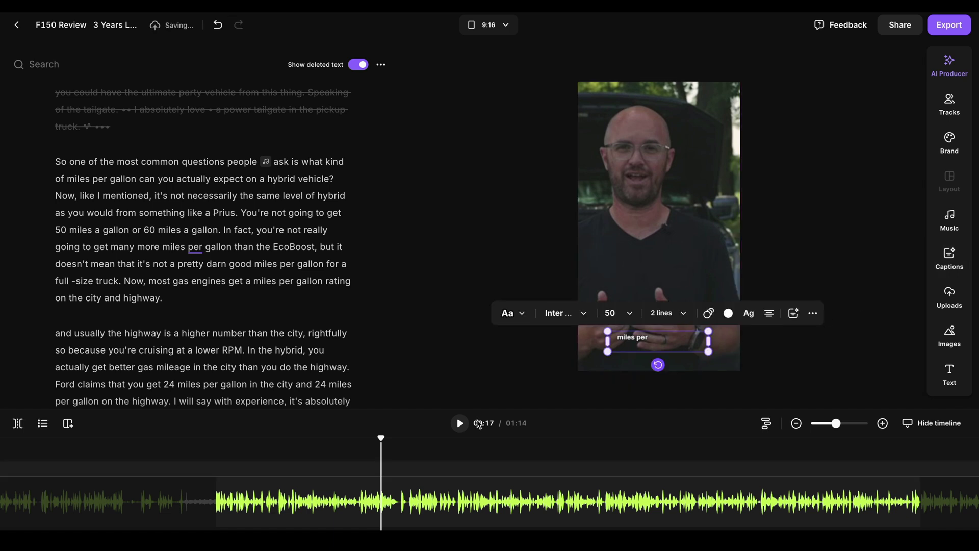
Step: Change captions from 2 lines to 1 word at a time and preview from 00:11 to 00:14
{"action": "left_click", "coordinate": [656, 312]}
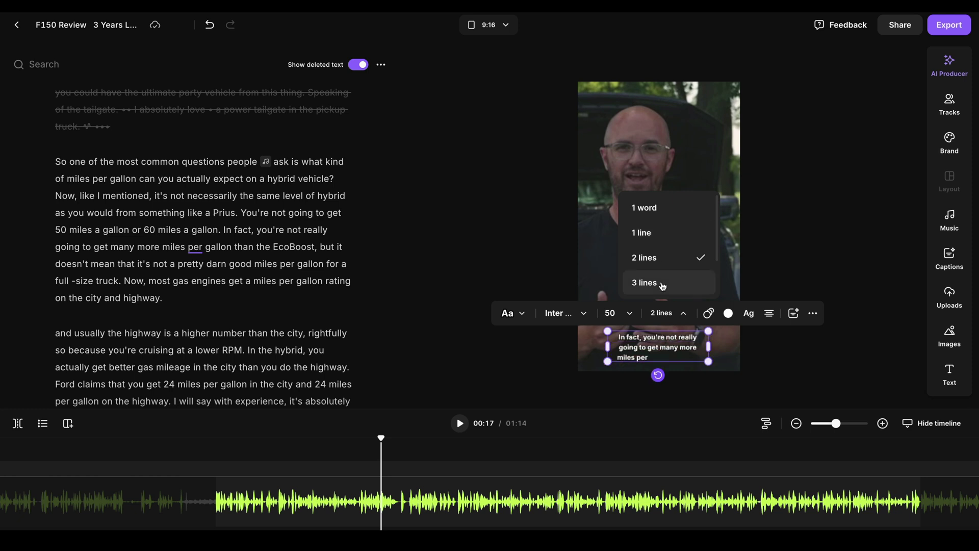
{"action": "left_click", "coordinate": [662, 210]}
{"action": "left_click", "coordinate": [324, 469]}
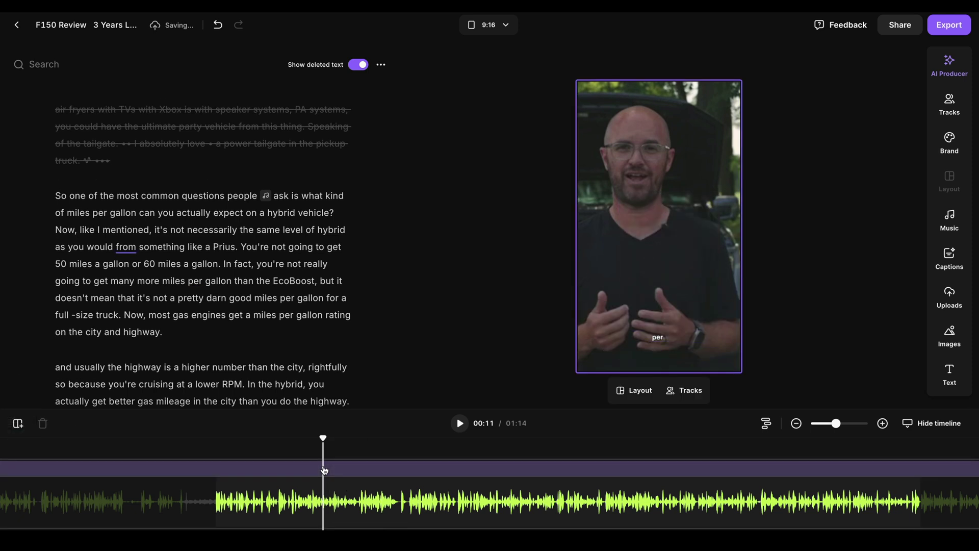
{"action": "key", "text": "space"}
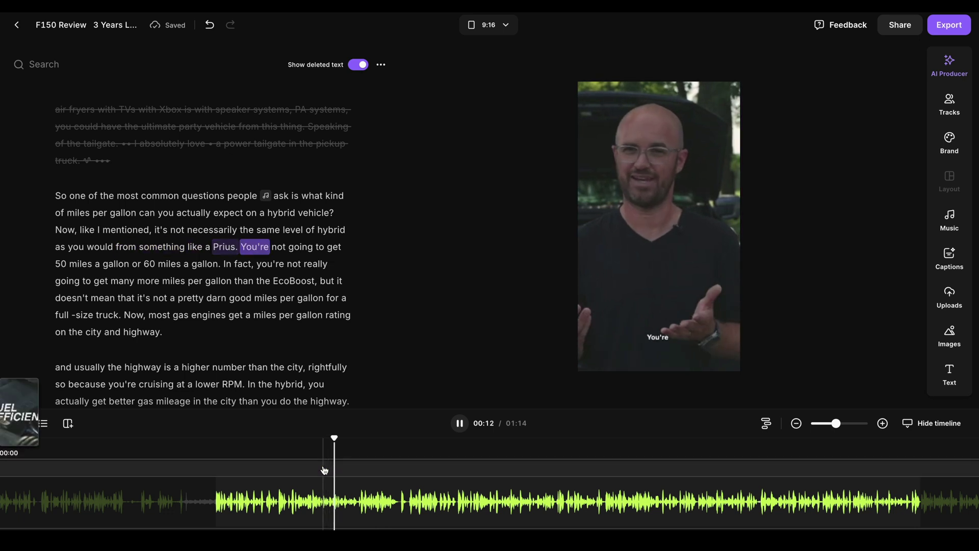
{"action": "left_click", "coordinate": [722, 369]}
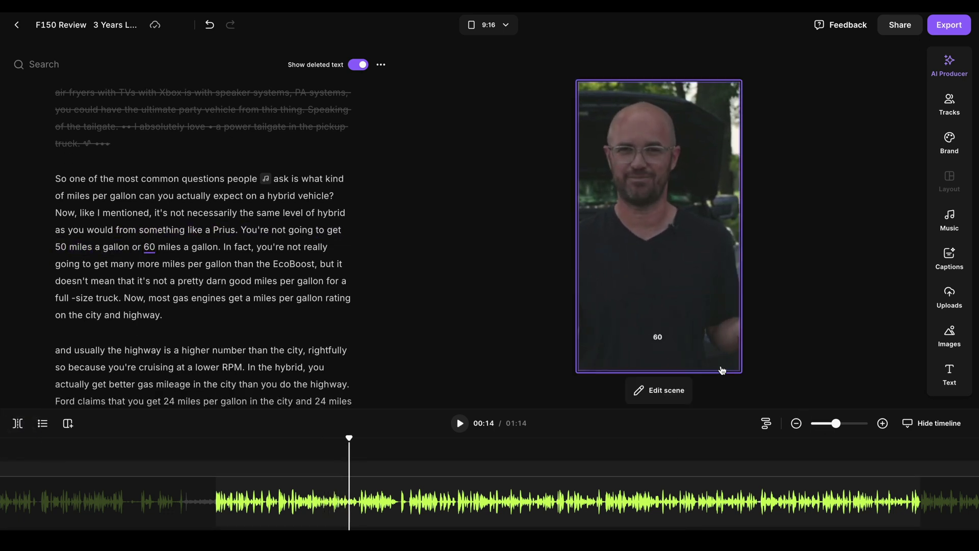
{"action": "left_click", "coordinate": [946, 263]}
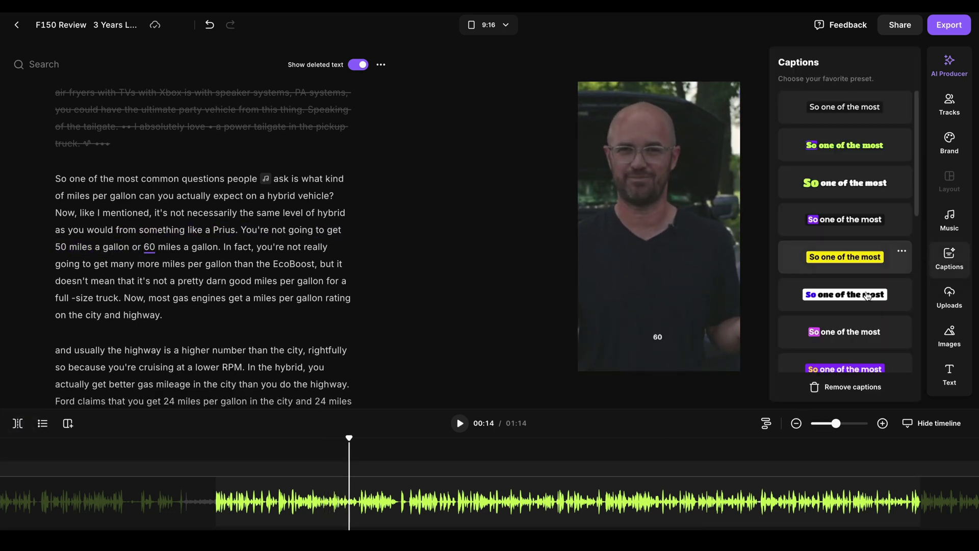
Step: Try a series of caption presets, settling briefly on the white-box grey style
{"action": "left_click", "coordinate": [845, 294]}
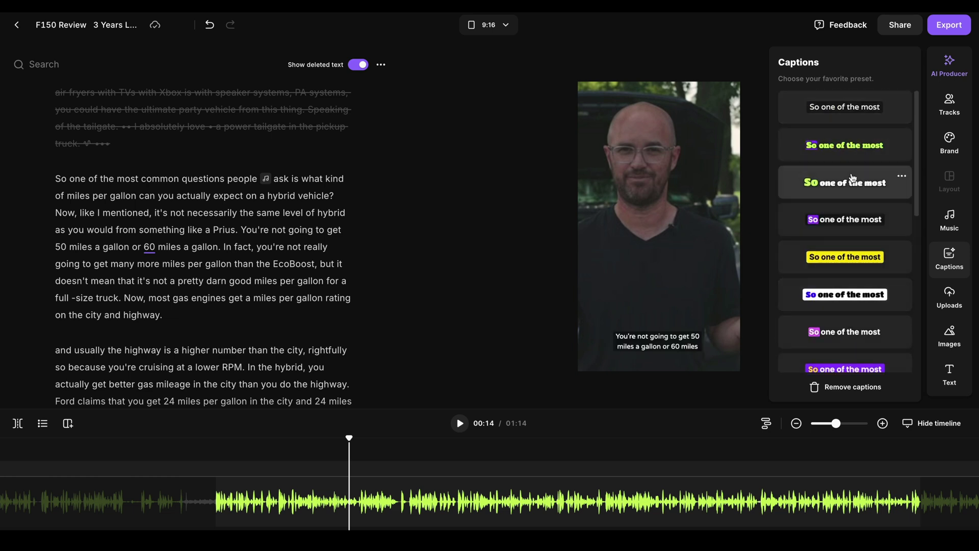
{"action": "left_click", "coordinate": [867, 183]}
{"action": "scroll", "coordinate": [867, 153], "scroll_direction": "down", "scroll_amount": 5}
{"action": "left_click", "coordinate": [850, 196]}
{"action": "left_click", "coordinate": [850, 269]}
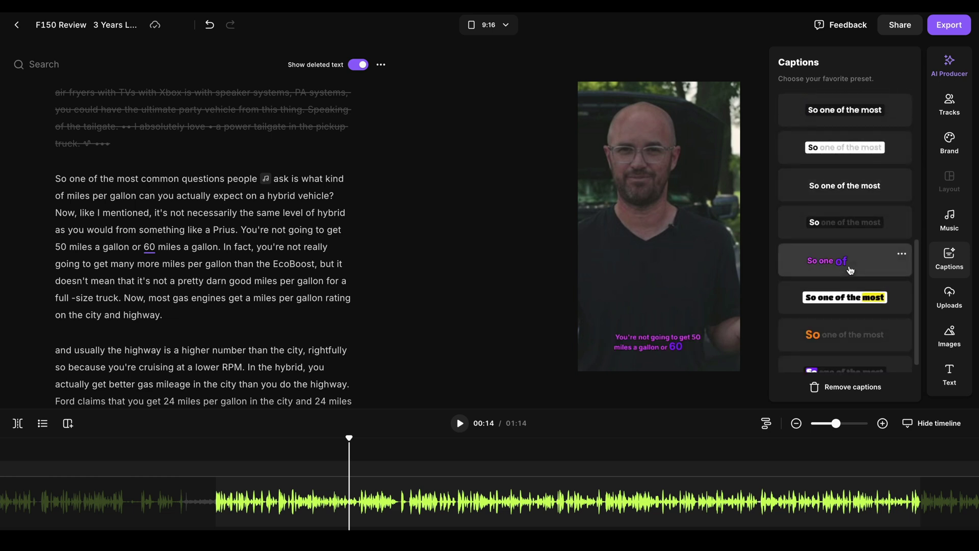
{"action": "scroll", "coordinate": [846, 281], "scroll_direction": "down", "scroll_amount": 1}
{"action": "left_click", "coordinate": [847, 282]}
{"action": "left_click", "coordinate": [848, 319]}
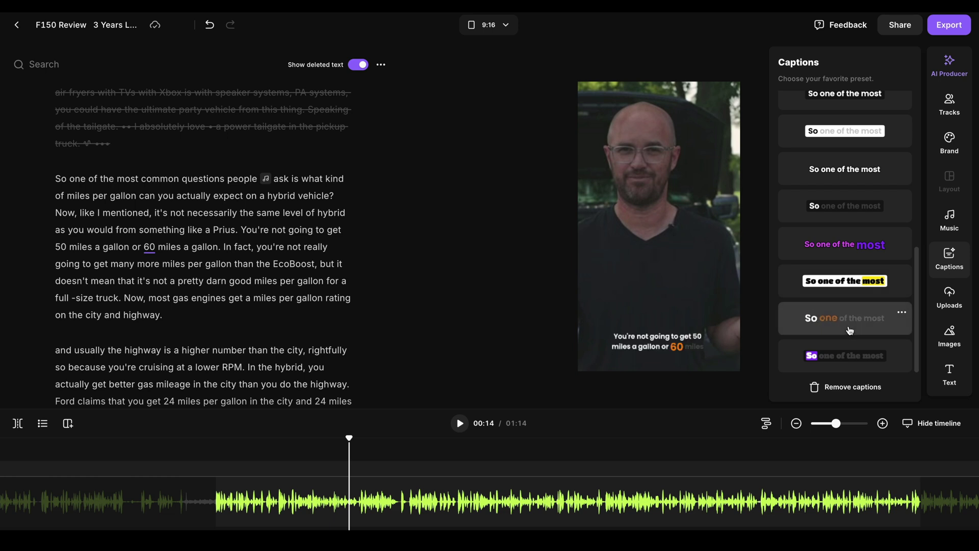
{"action": "left_click", "coordinate": [849, 355]}
{"action": "left_click", "coordinate": [850, 319]}
{"action": "left_click", "coordinate": [851, 283]}
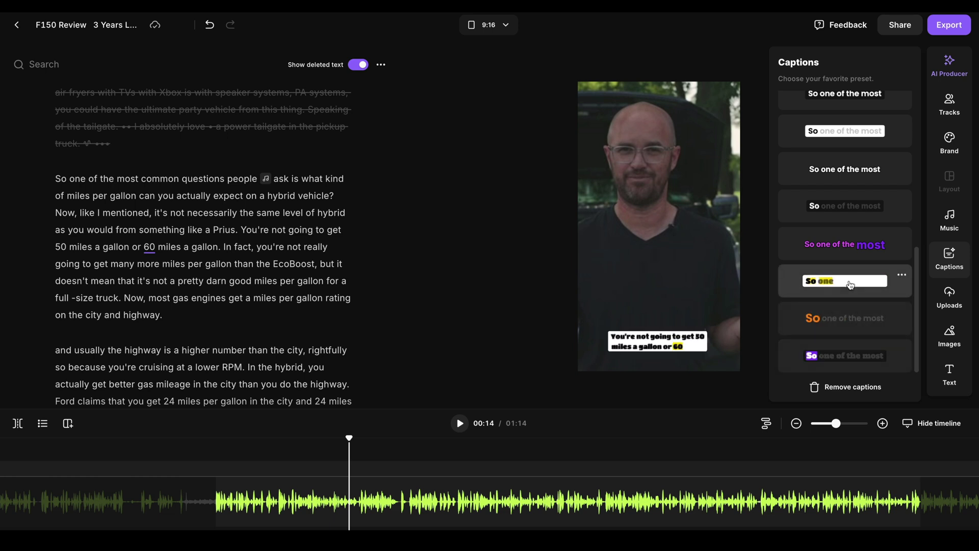
{"action": "left_click", "coordinate": [845, 245]}
{"action": "scroll", "coordinate": [844, 243], "scroll_direction": "up", "scroll_amount": 2}
{"action": "left_click", "coordinate": [844, 242]}
{"action": "scroll", "coordinate": [844, 242], "scroll_direction": "up", "scroll_amount": 2}
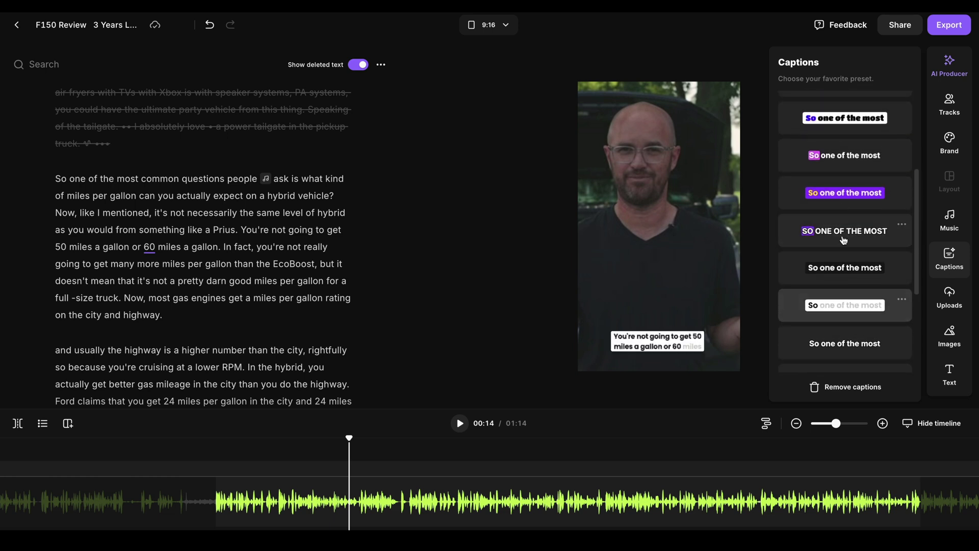
Step: At 00:16, apply the green outlined two-line caption preset and select the caption for styling
{"action": "left_click", "coordinate": [371, 460]}
{"action": "left_click", "coordinate": [371, 461]}
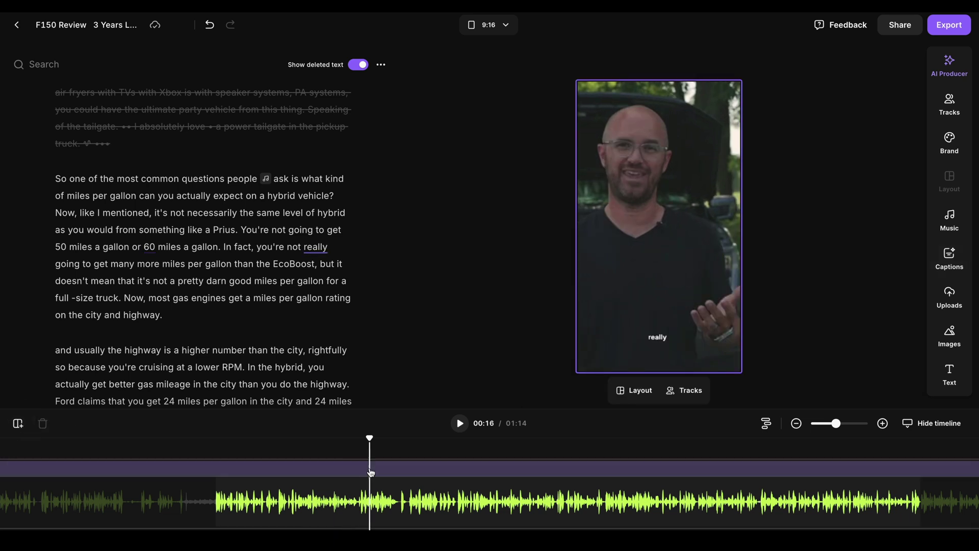
{"action": "left_click", "coordinate": [947, 261]}
{"action": "left_click", "coordinate": [845, 146]}
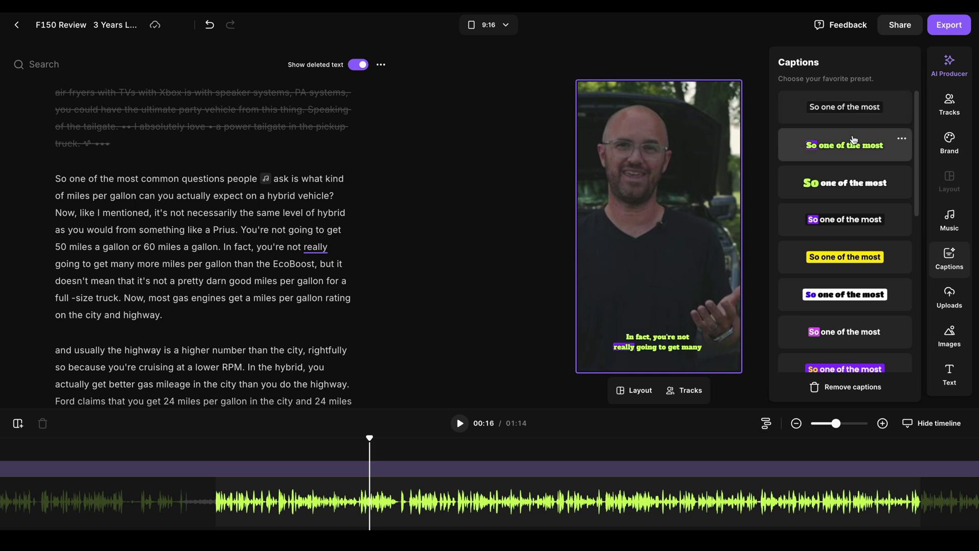
{"action": "left_click", "coordinate": [663, 341]}
{"action": "left_click", "coordinate": [509, 313]}
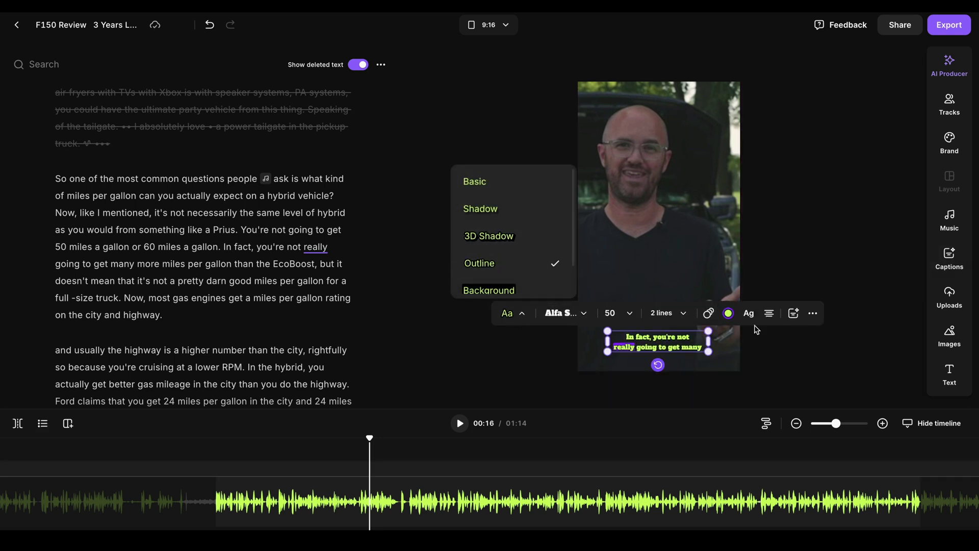
Step: Make the caption colour white, drag it up to mid-frame, and preview playback from 00:20
{"action": "left_click", "coordinate": [729, 314]}
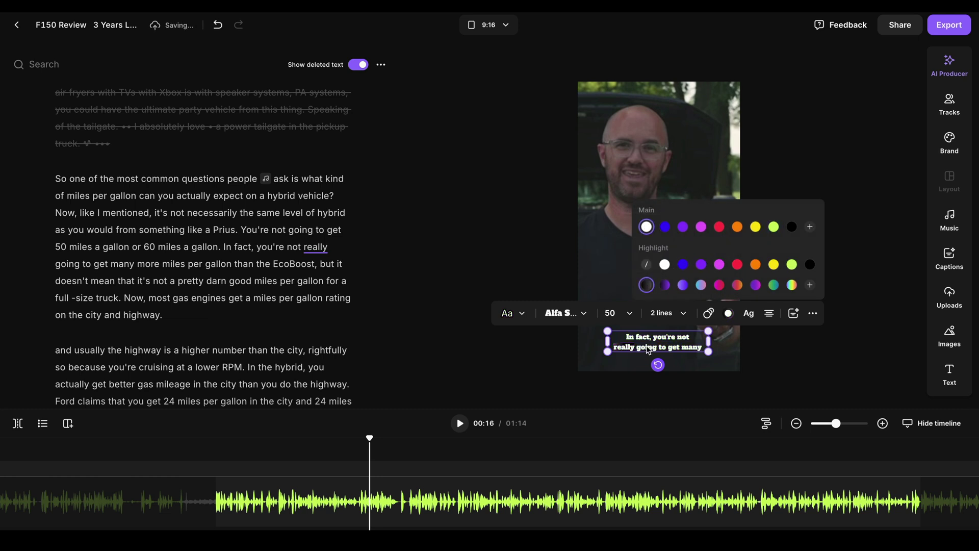
{"action": "left_click_drag", "start_coordinate": [648, 349], "coordinate": [648, 231]}
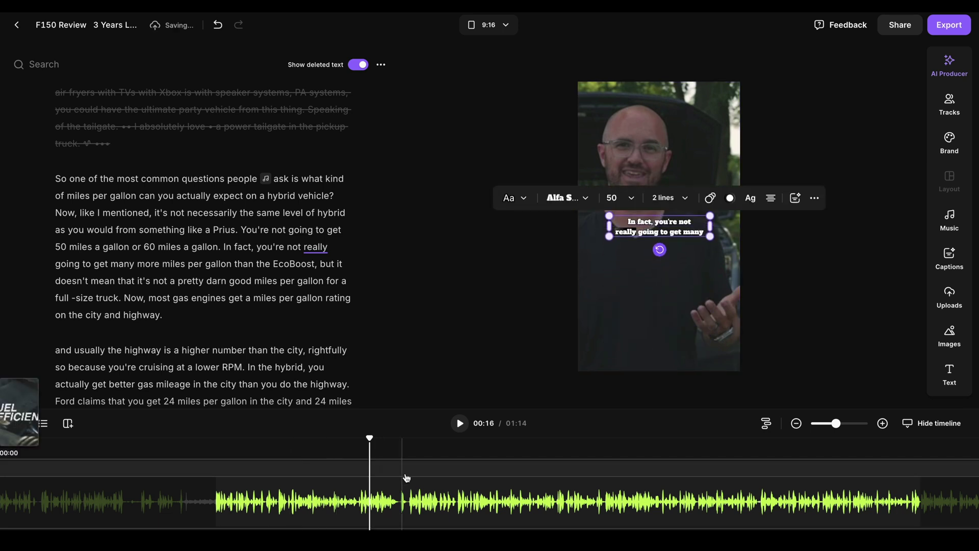
{"action": "left_click", "coordinate": [414, 470]}
{"action": "key", "text": "space"}
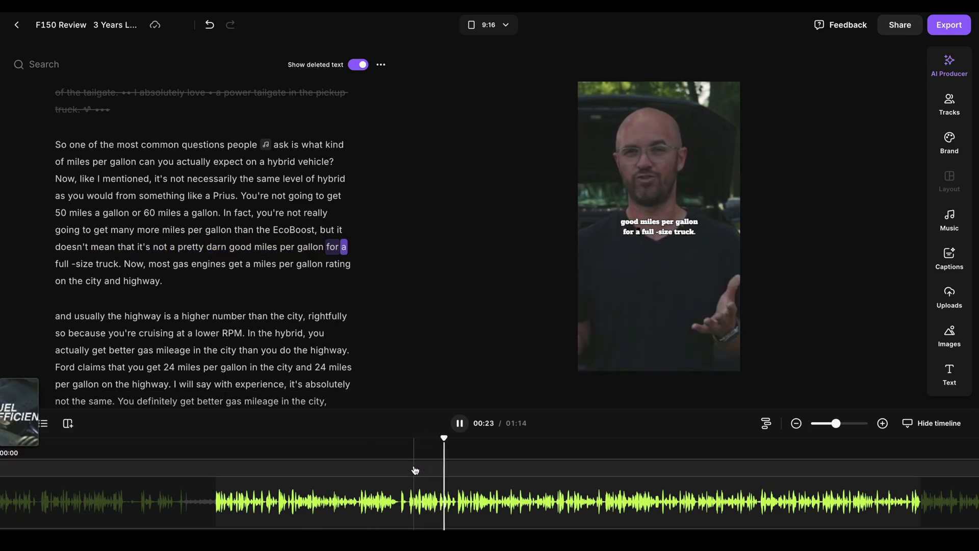
{"action": "key", "text": "space"}
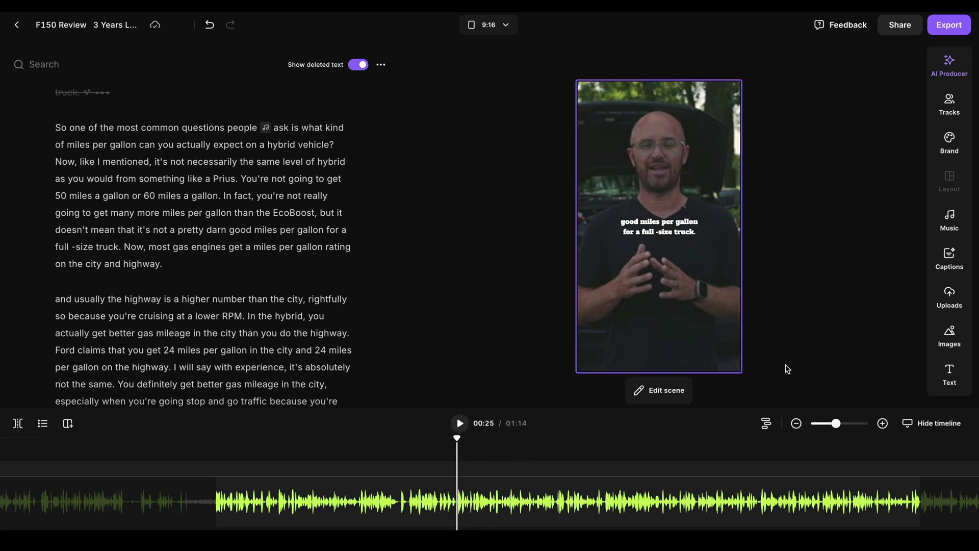
Step: Add a bold boxed label reading 'FORD TRUCK REVIEW' and drag it to the top of the frame
{"action": "left_click", "coordinate": [955, 146]}
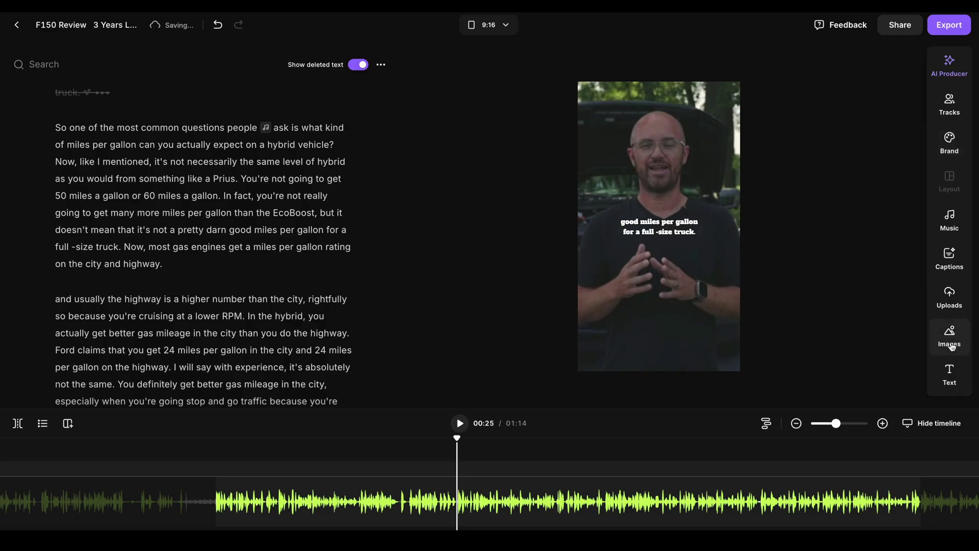
{"action": "left_click", "coordinate": [949, 373]}
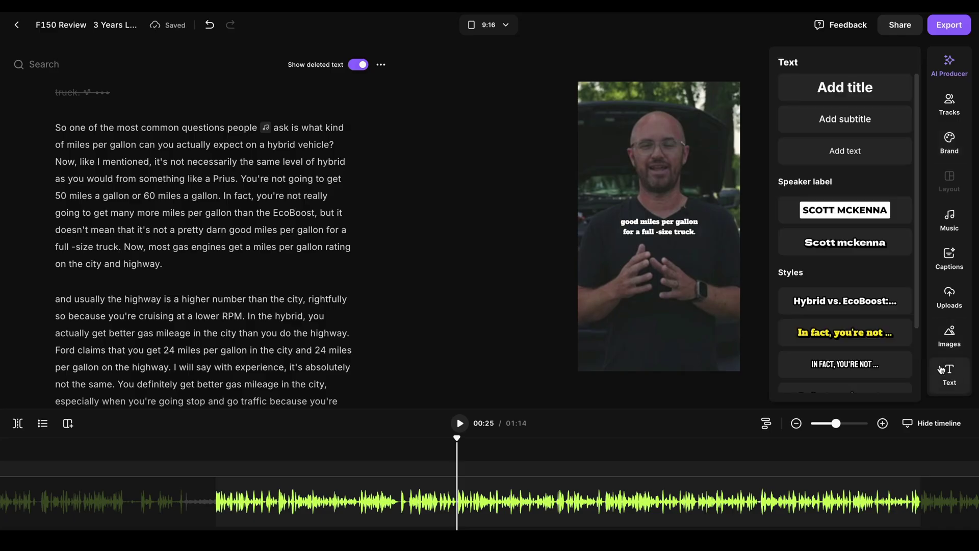
{"action": "left_click", "coordinate": [846, 211]}
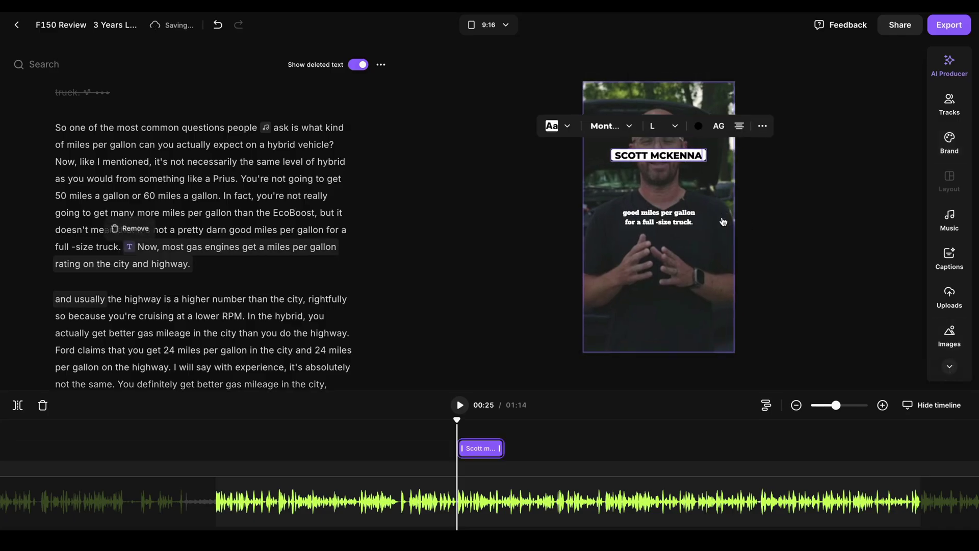
{"action": "double_click", "coordinate": [681, 161]}
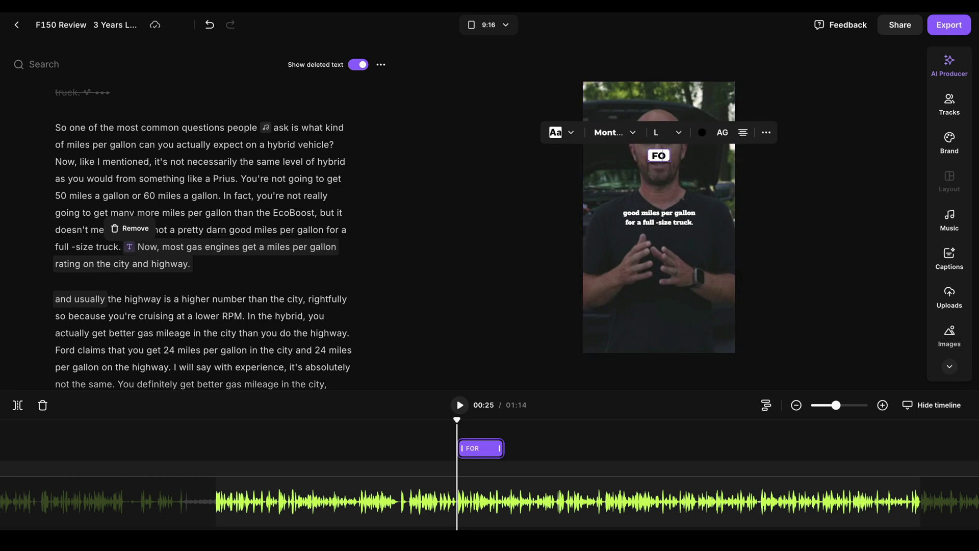
{"action": "left_click", "coordinate": [805, 177]}
{"action": "left_click_drag", "start_coordinate": [704, 160], "coordinate": [703, 96]}
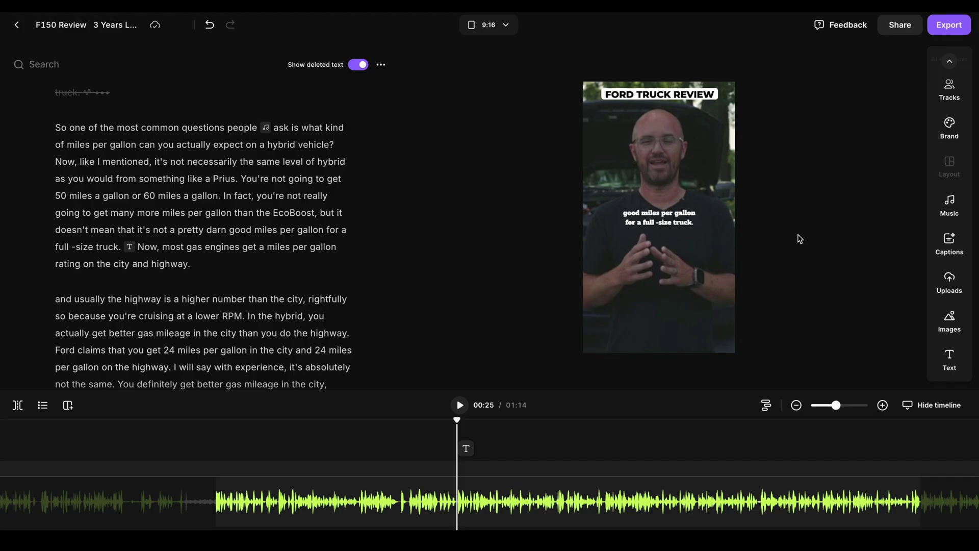
Step: Add the sunset 'roadway' stock image, enlarge it to nearly full width and move it up
{"action": "left_click", "coordinate": [950, 321]}
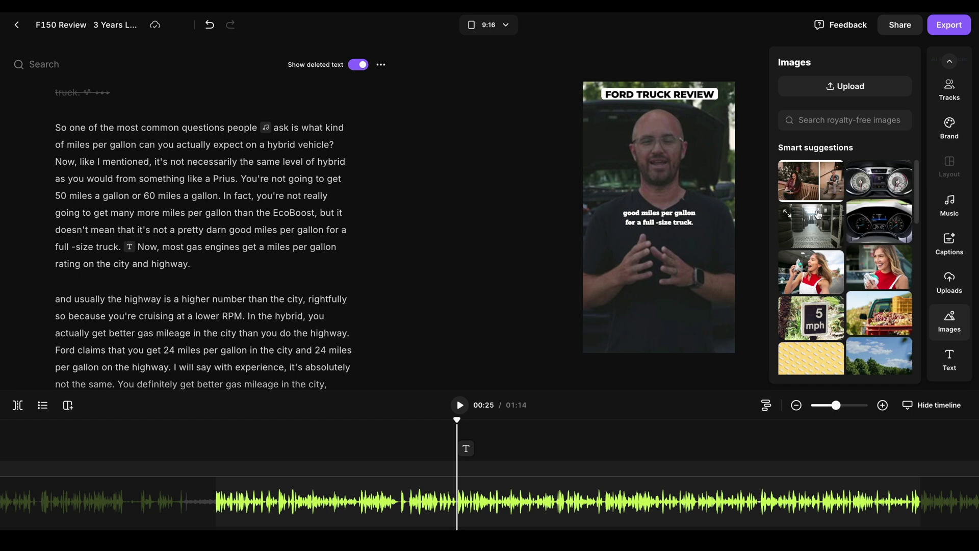
{"action": "scroll", "coordinate": [817, 215], "scroll_direction": "down", "scroll_amount": 1}
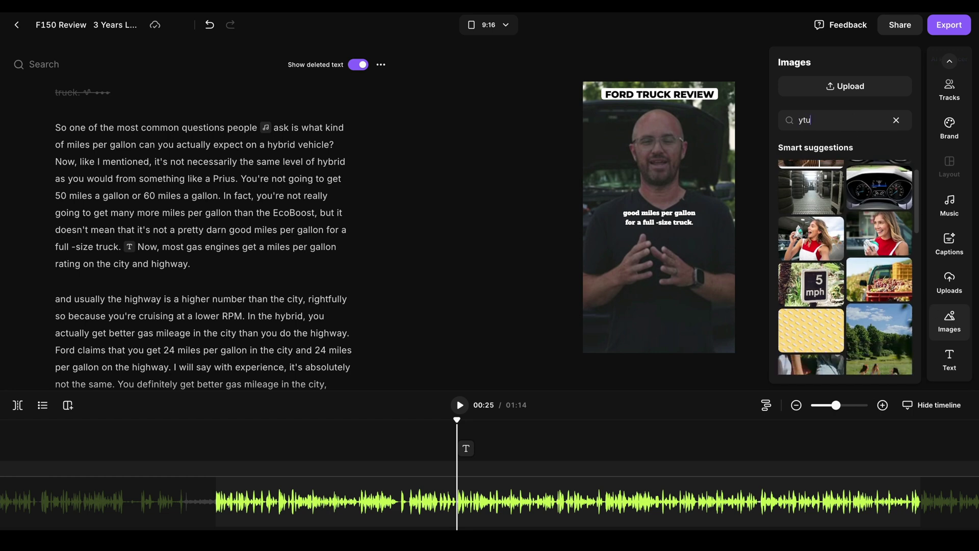
{"action": "type", "text": "way"}
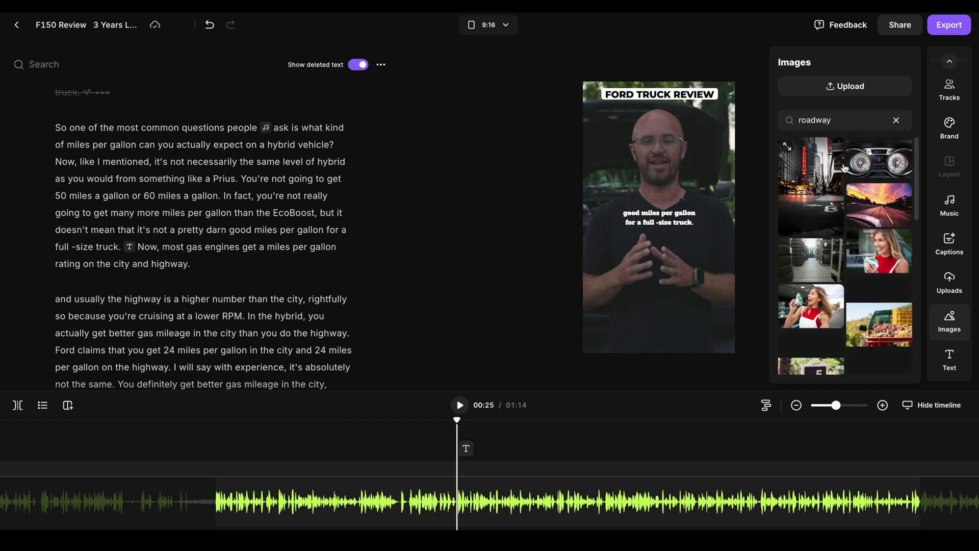
{"action": "left_click", "coordinate": [881, 216]}
{"action": "left_click_drag", "start_coordinate": [697, 244], "coordinate": [774, 290]}
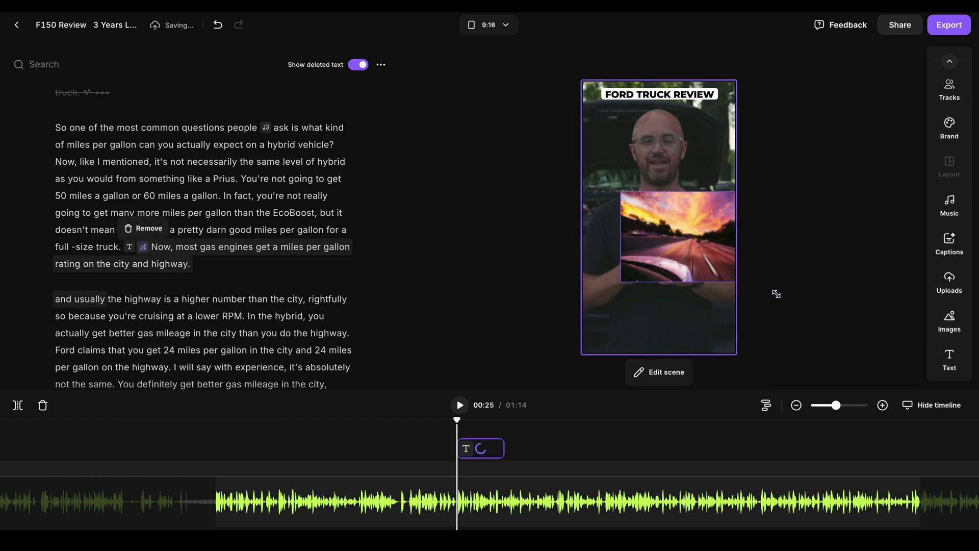
{"action": "left_click_drag", "start_coordinate": [677, 257], "coordinate": [677, 279]}
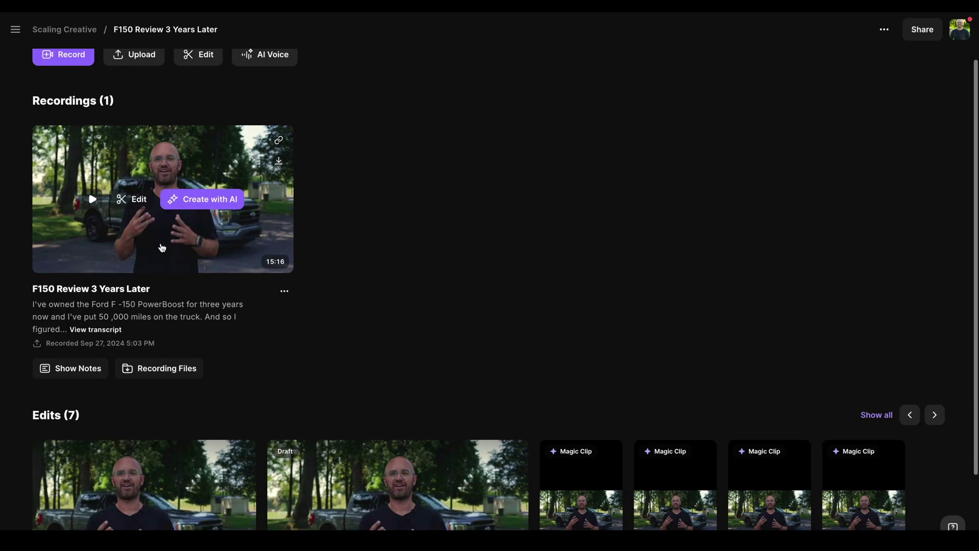
Step: Scroll down the F150 project page to its list of edits
{"action": "scroll", "coordinate": [275, 341], "scroll_direction": "down", "scroll_amount": 3}
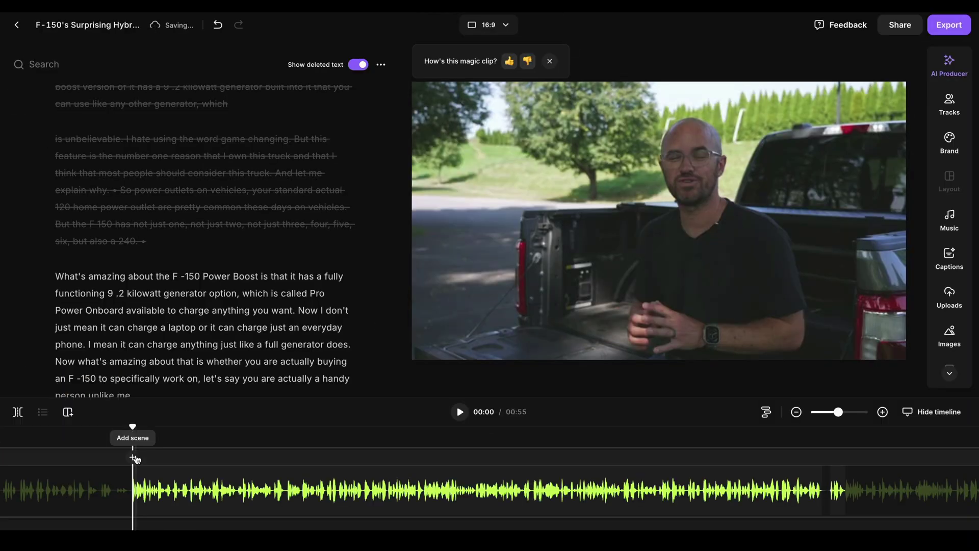
{"action": "left_click", "coordinate": [461, 412]}
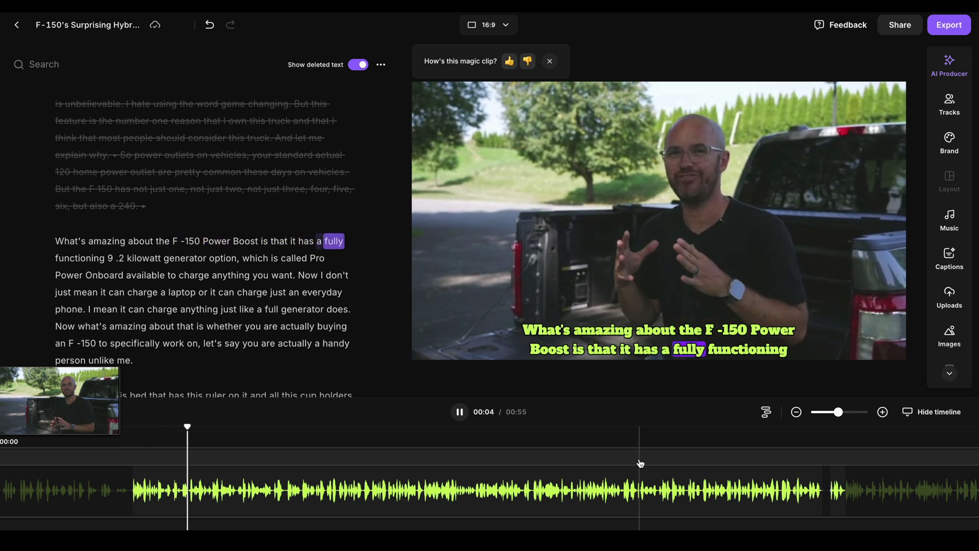
{"action": "key", "text": "space"}
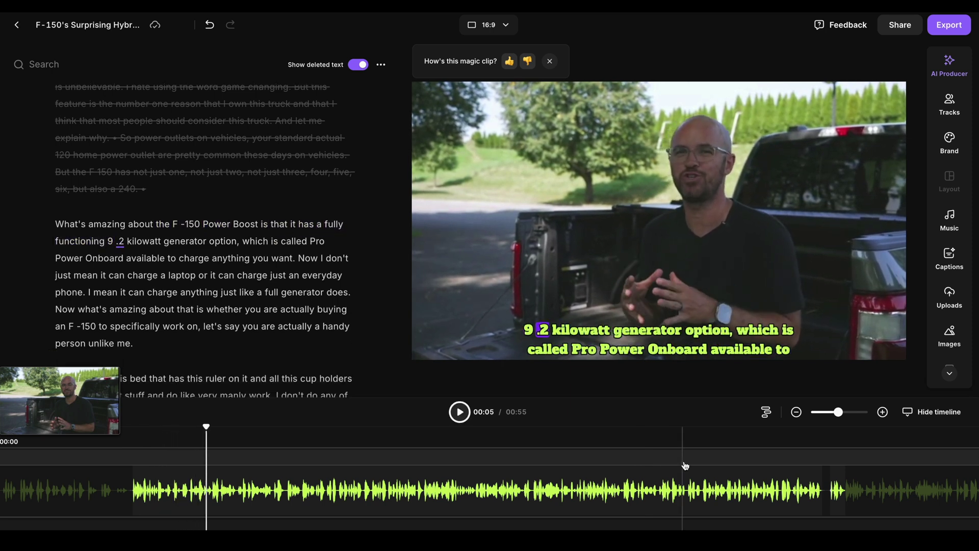
{"action": "left_click", "coordinate": [804, 460]}
{"action": "key", "text": "space"}
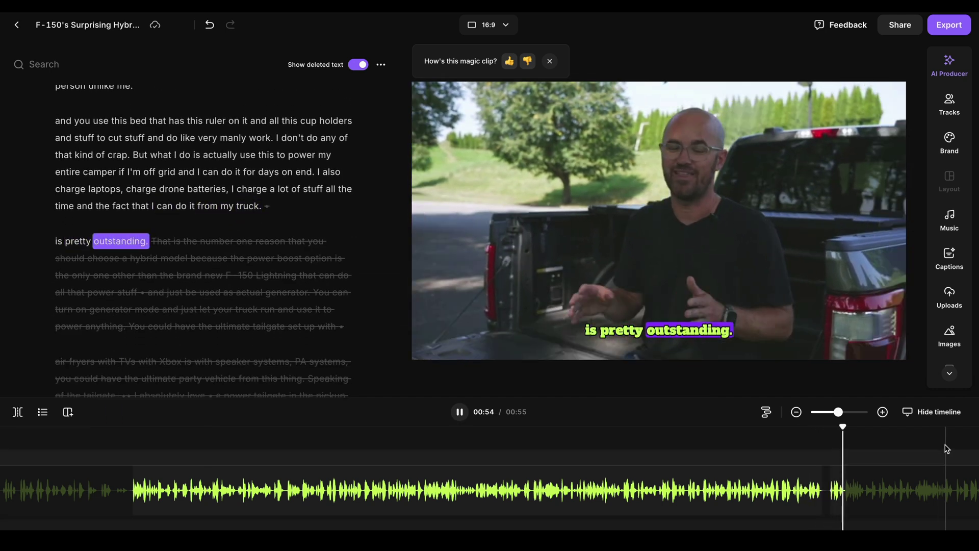
{"action": "scroll", "coordinate": [157, 286], "scroll_direction": "up", "scroll_amount": 6}
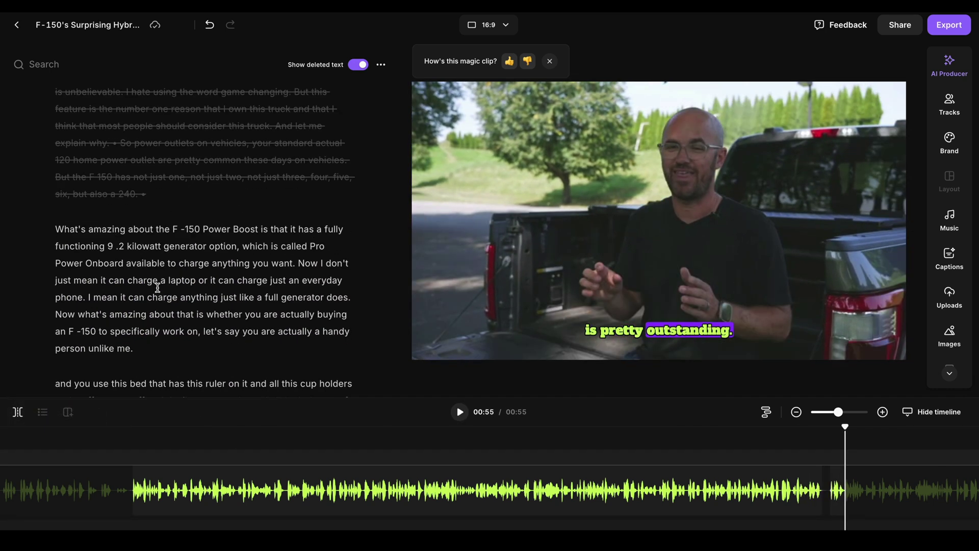
{"action": "scroll", "coordinate": [157, 288], "scroll_direction": "down", "scroll_amount": 3}
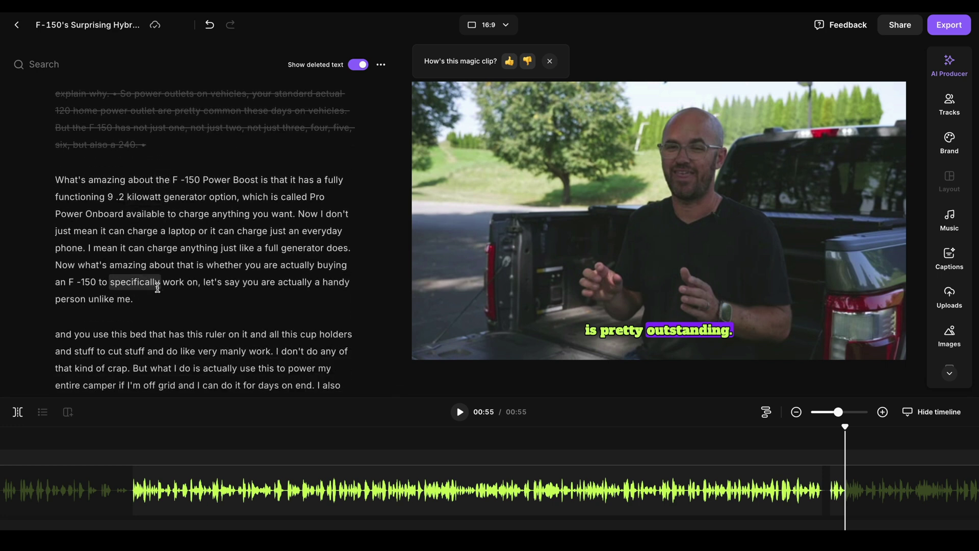
{"action": "left_click", "coordinate": [56, 180]}
{"action": "scroll", "coordinate": [58, 204], "scroll_direction": "down", "scroll_amount": 4}
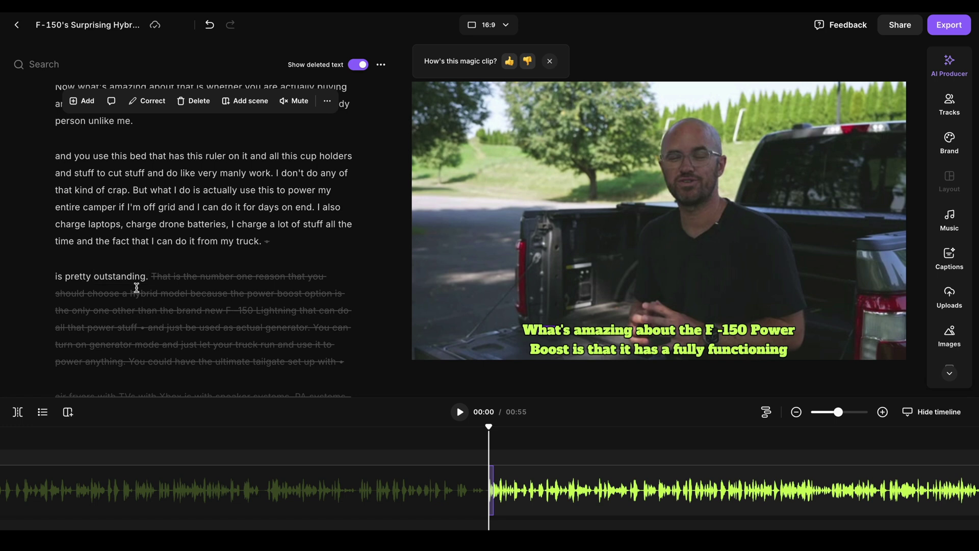
{"action": "left_click", "coordinate": [632, 333]}
Step: Apply the first, plain white caption preset to the Magic Clip's captions
{"action": "left_click", "coordinate": [945, 257]}
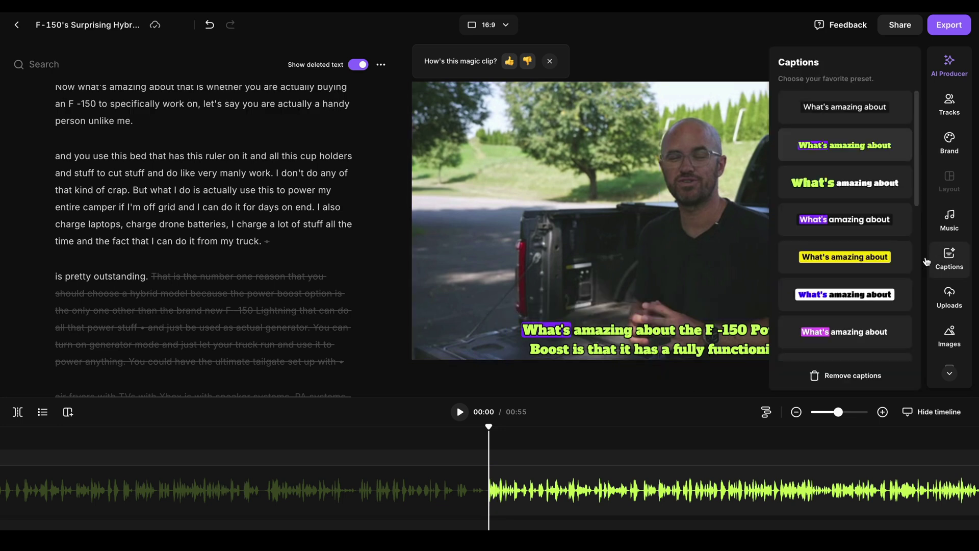
{"action": "left_click", "coordinate": [852, 113]}
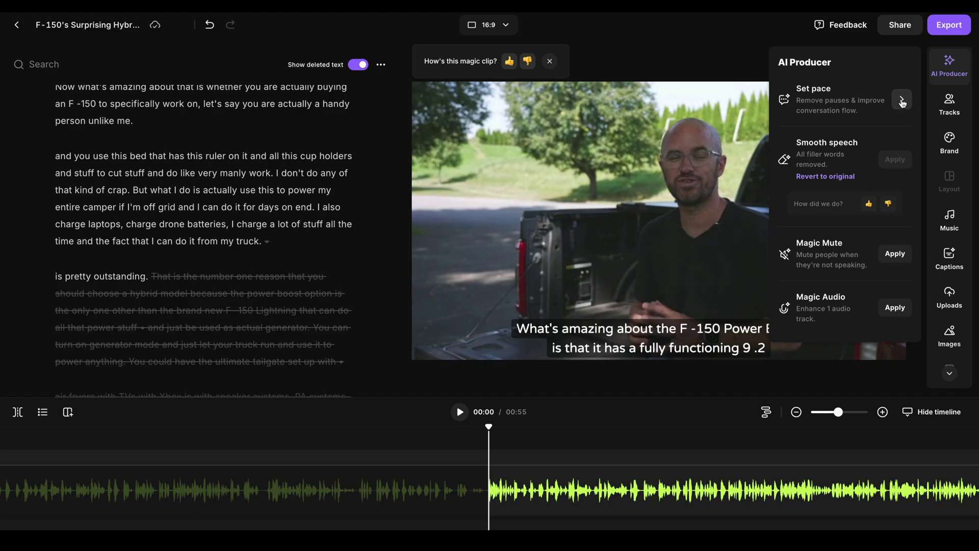
Step: Check the Set pace options, return to the AI tools, and apply Magic Audio to the clip's audio track
{"action": "left_click", "coordinate": [902, 100]}
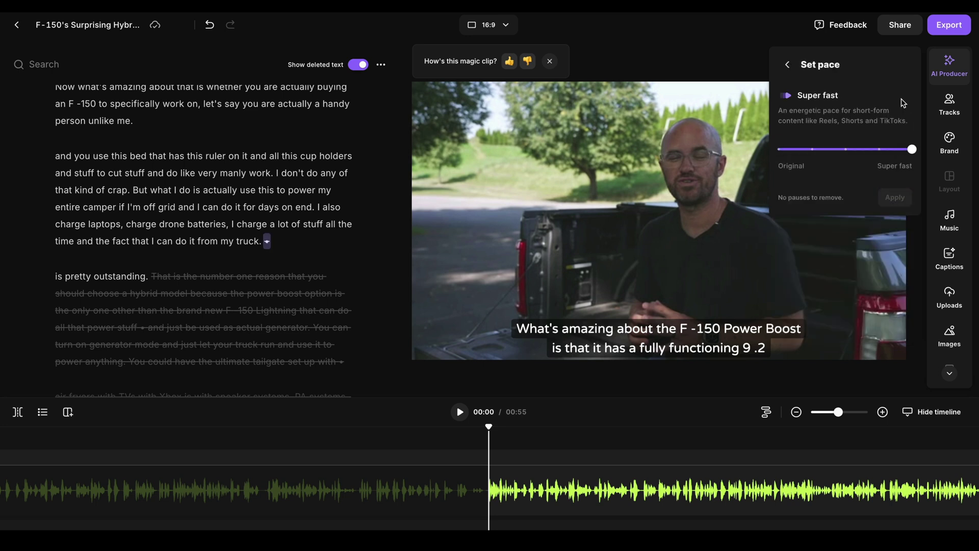
{"action": "left_click", "coordinate": [787, 66]}
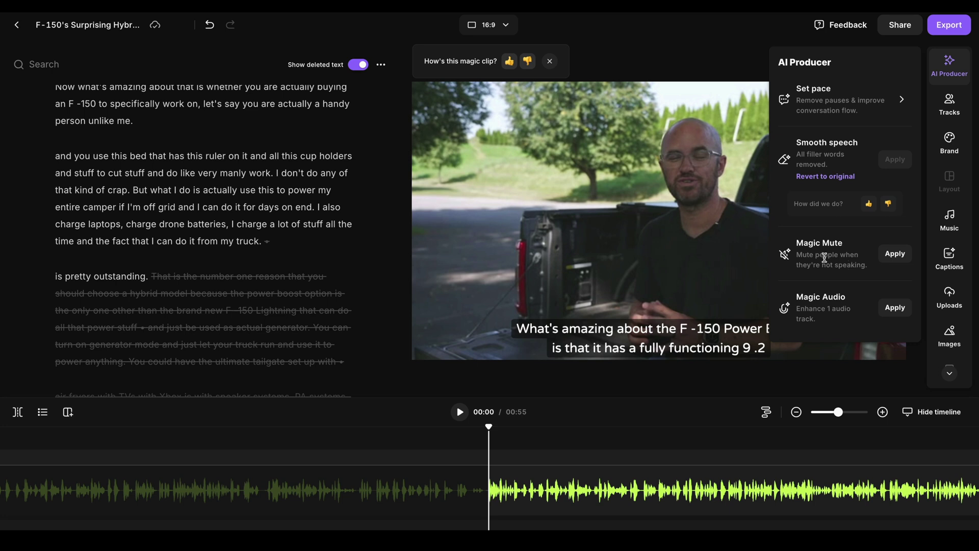
{"action": "left_click", "coordinate": [895, 309]}
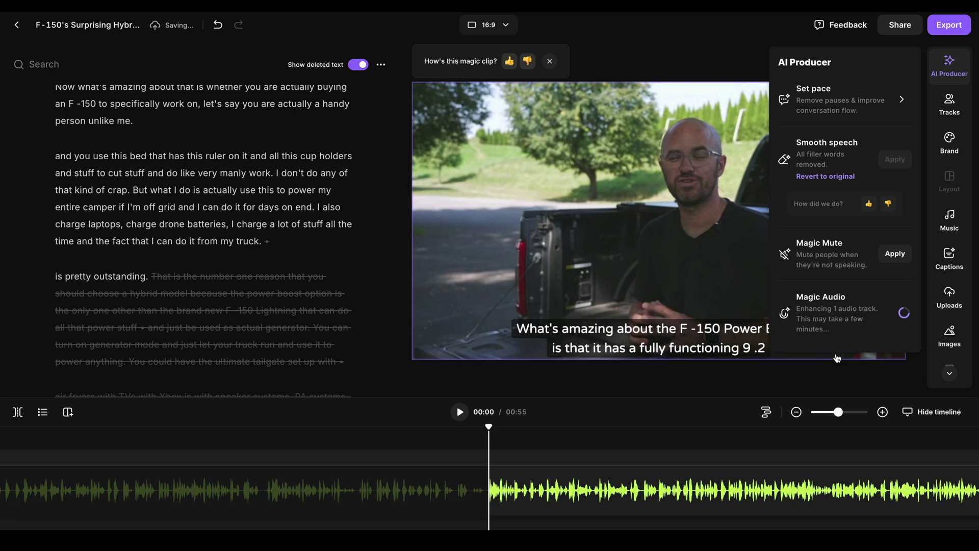